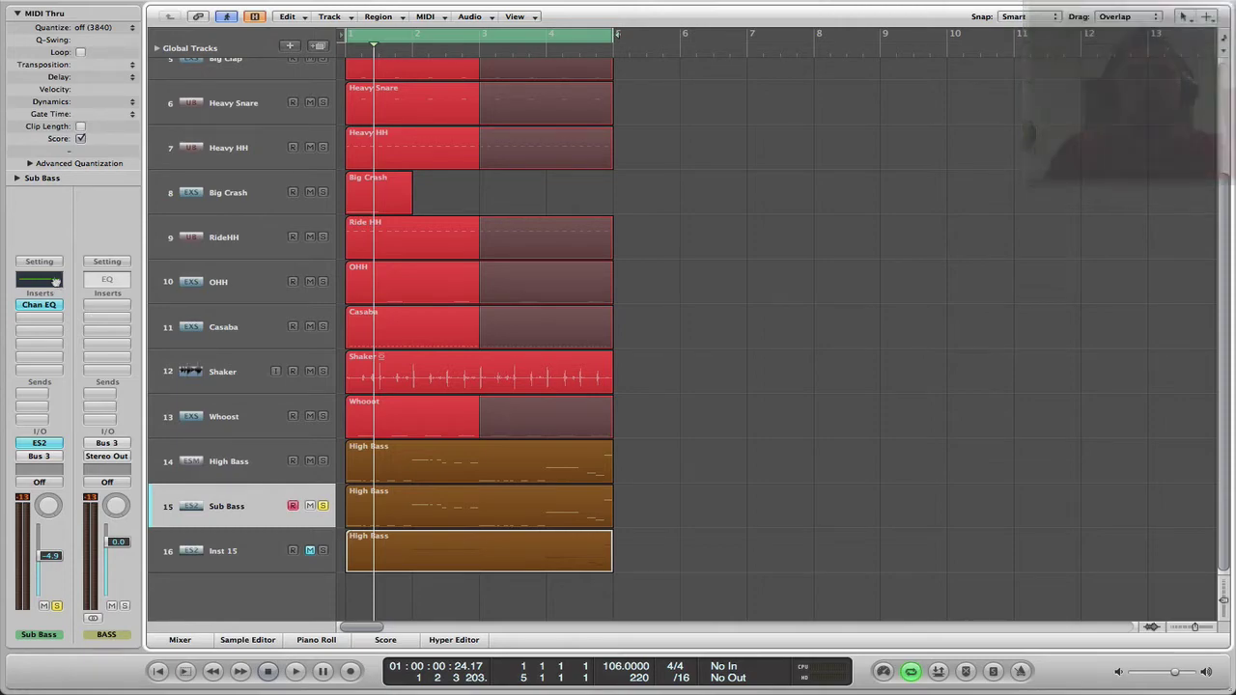
Examine the Sub Bass track's frequency spectrum in its Channel EQ during playback, and show the mixer
{"action": "left_click", "coordinate": [56, 281]}
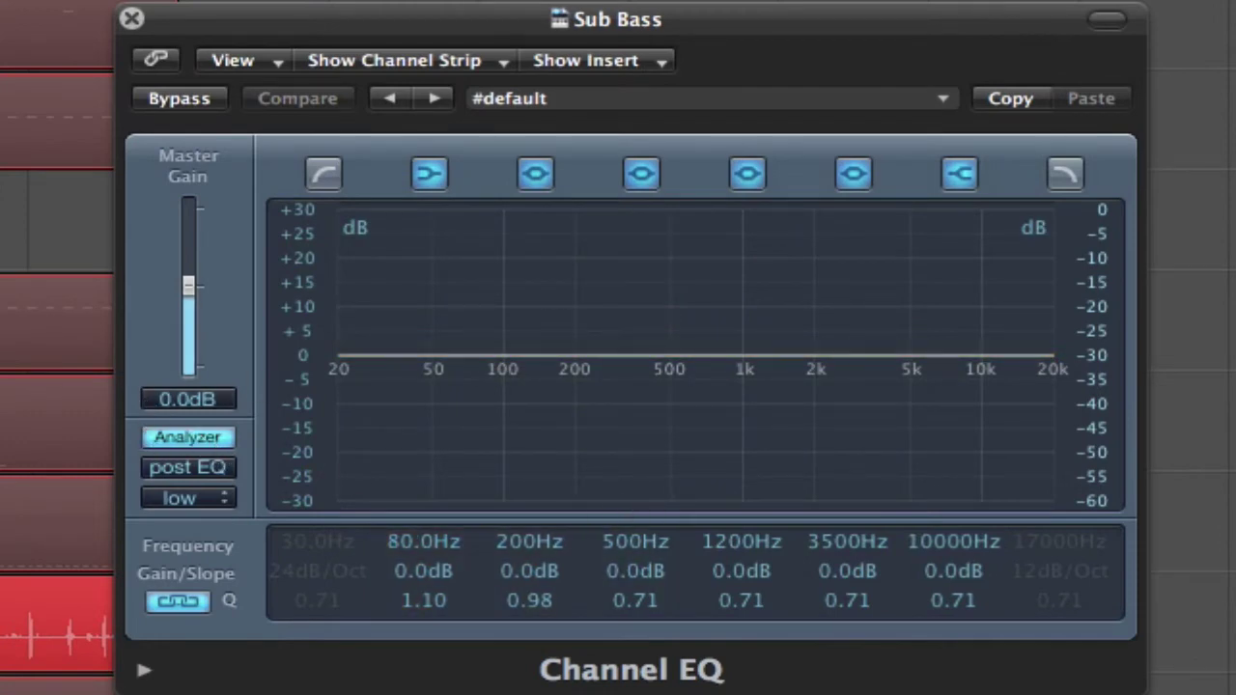
{"action": "key", "text": "space"}
{"action": "key", "text": "x"}
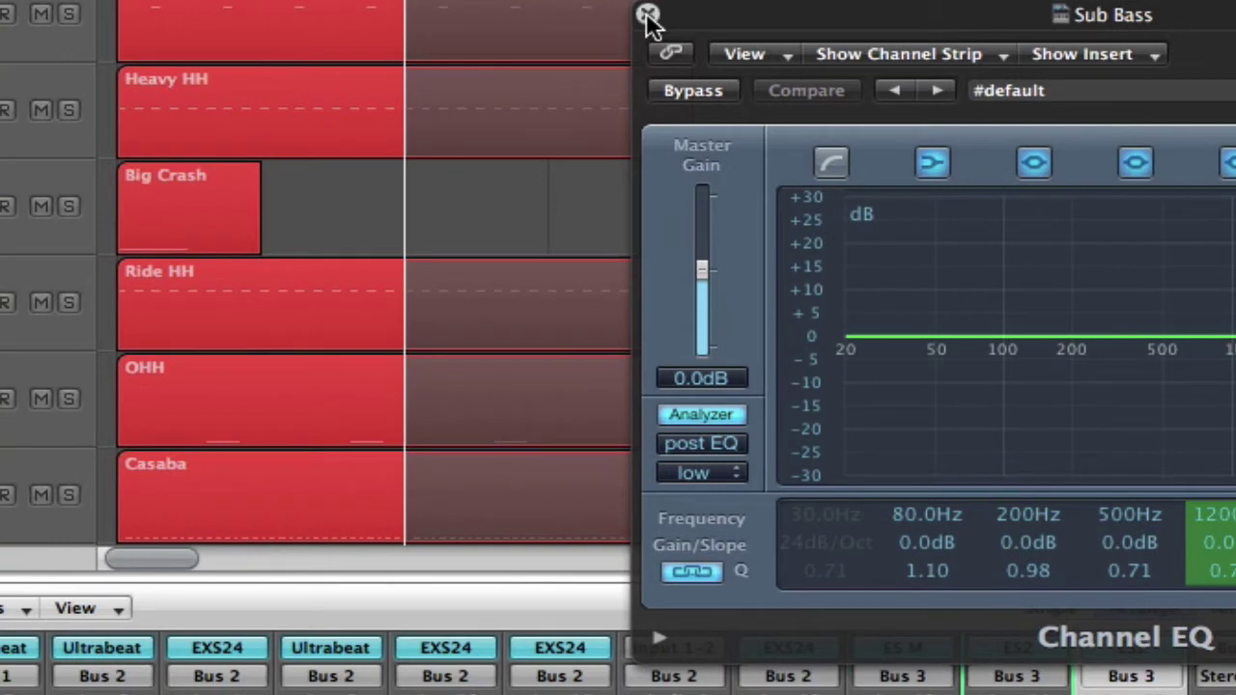
{"action": "left_click", "coordinate": [132, 18]}
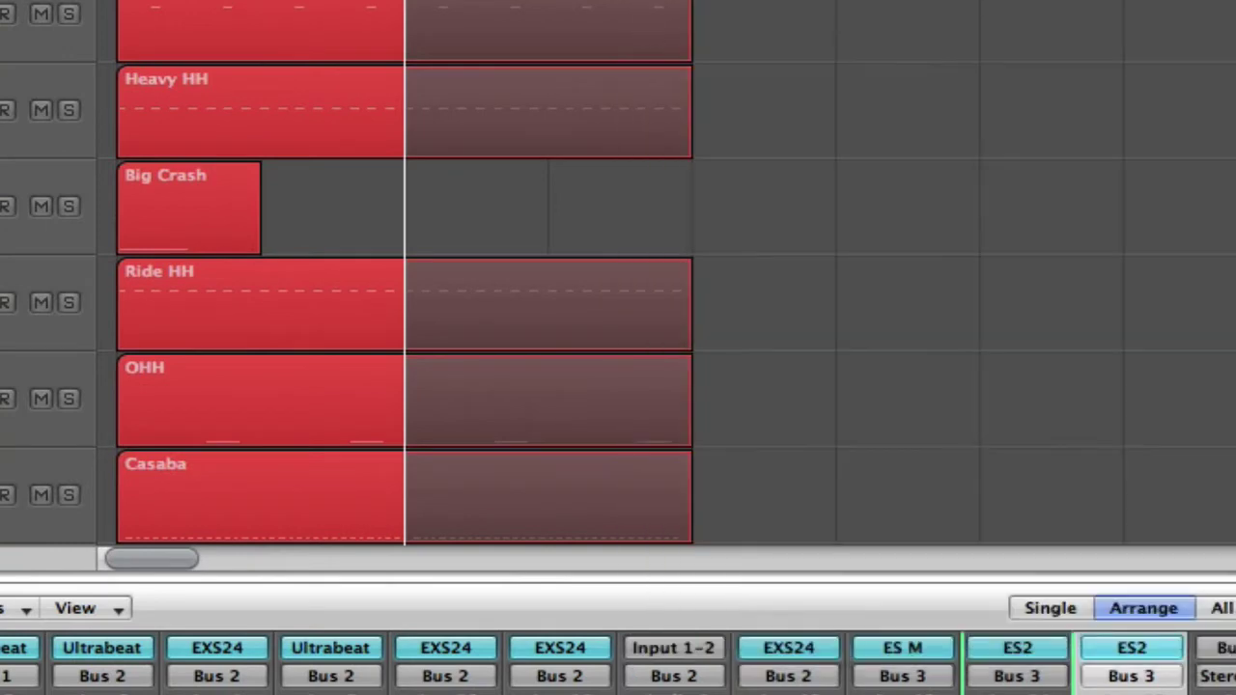
Open the K&S bus's Channel EQ, turn on its analyzer and play the project to view the kick and snare spectrum
{"action": "key", "text": "v"}
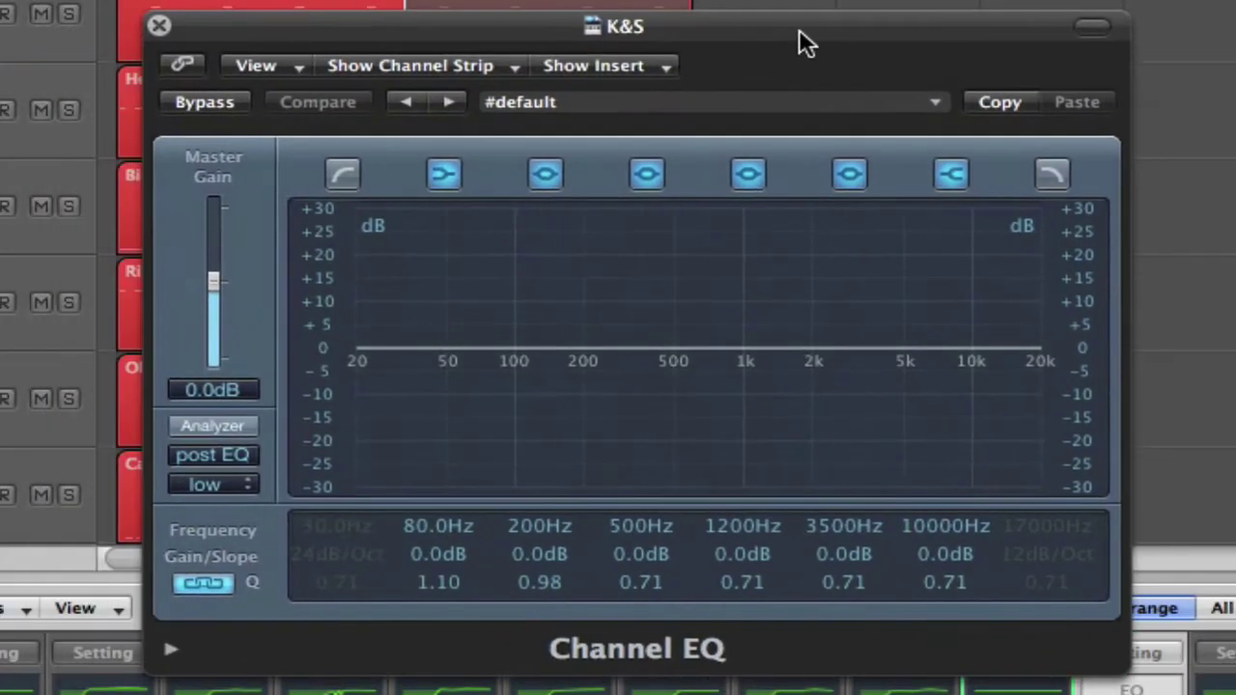
{"action": "left_click", "coordinate": [11, 389]}
{"action": "key", "text": "space"}
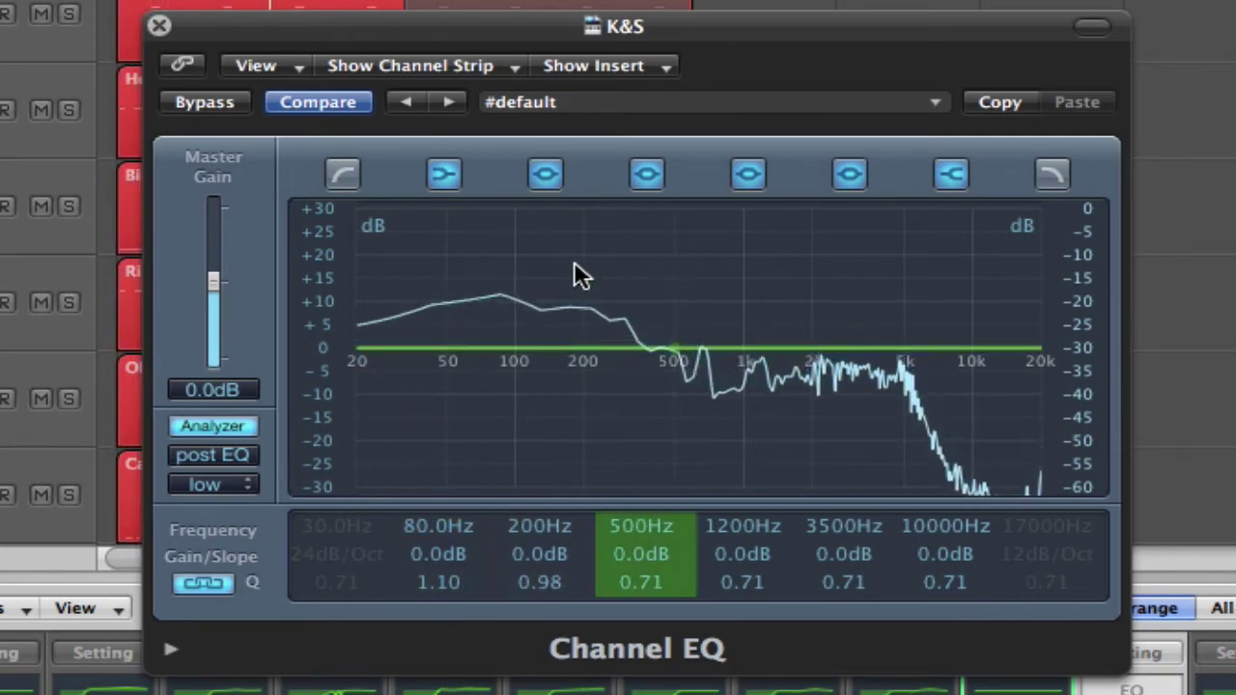
{"action": "left_click_drag", "start_coordinate": [730, 28], "coordinate": [387, 33]}
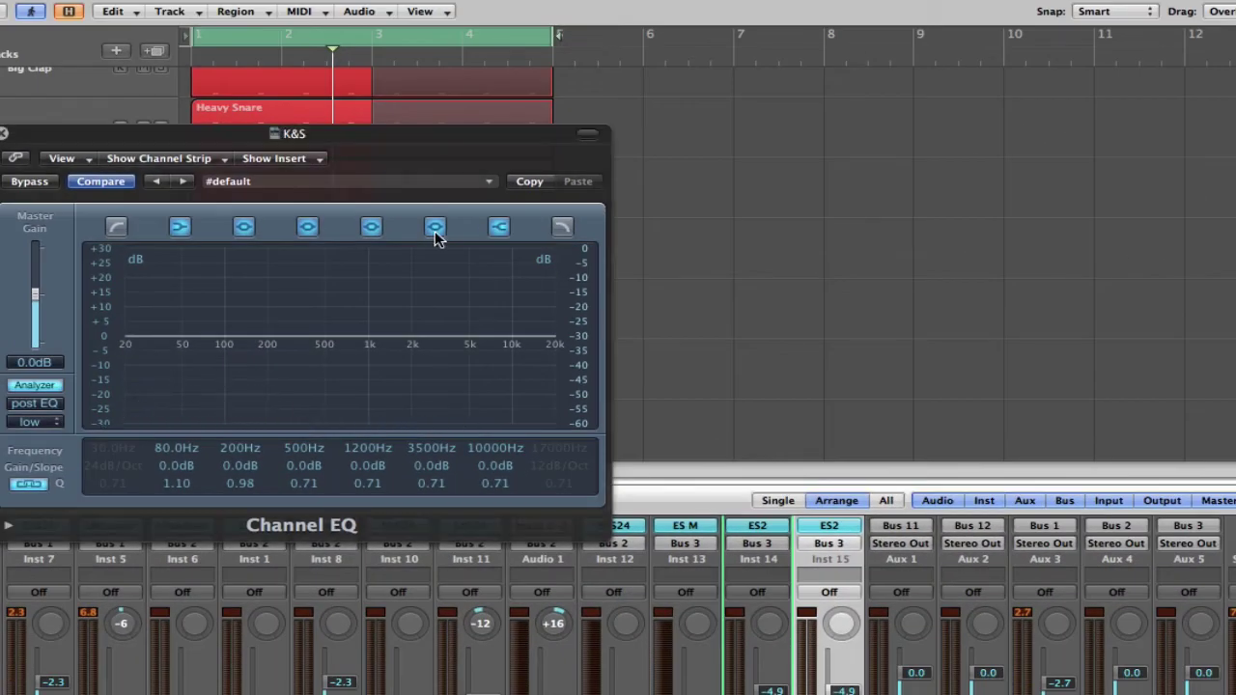
Compare the Sub Bass spectrum with the K&S spectrum in side-by-side Channel EQ windows during playback, and close both
{"action": "scroll", "coordinate": [803, 628], "scroll_direction": "up", "scroll_amount": 5}
{"action": "double_click", "coordinate": [753, 559]}
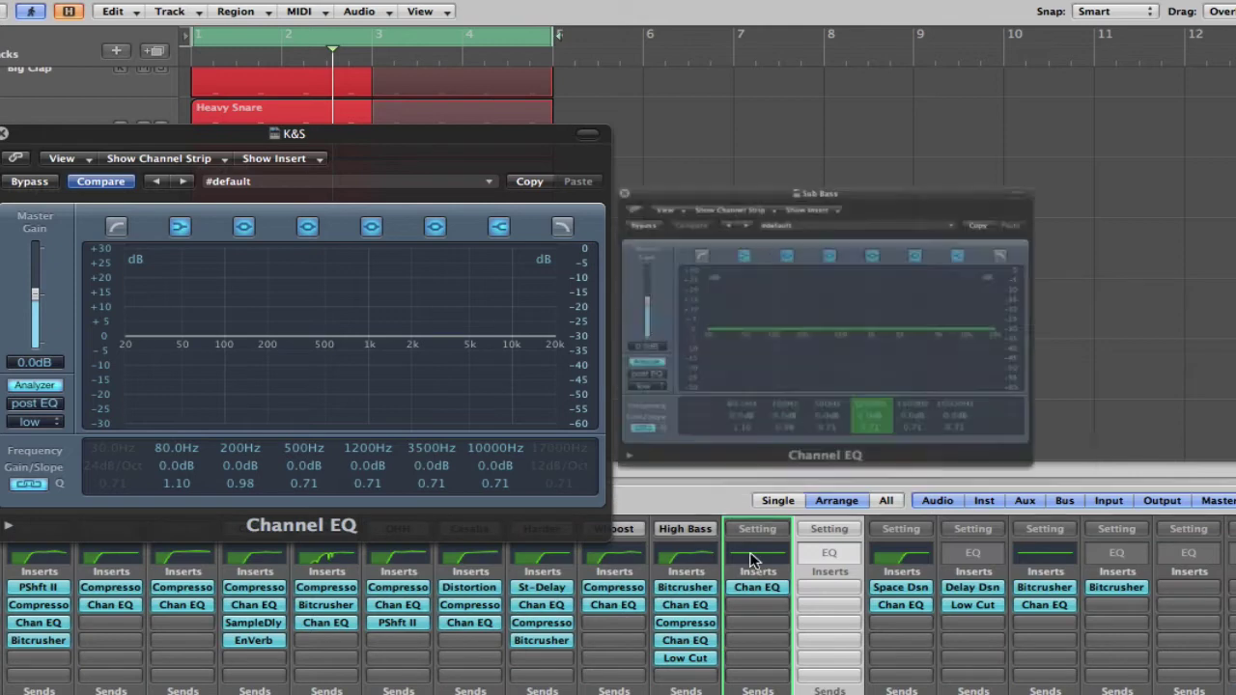
{"action": "left_click_drag", "start_coordinate": [753, 133], "coordinate": [842, 142]}
{"action": "key", "text": "space"}
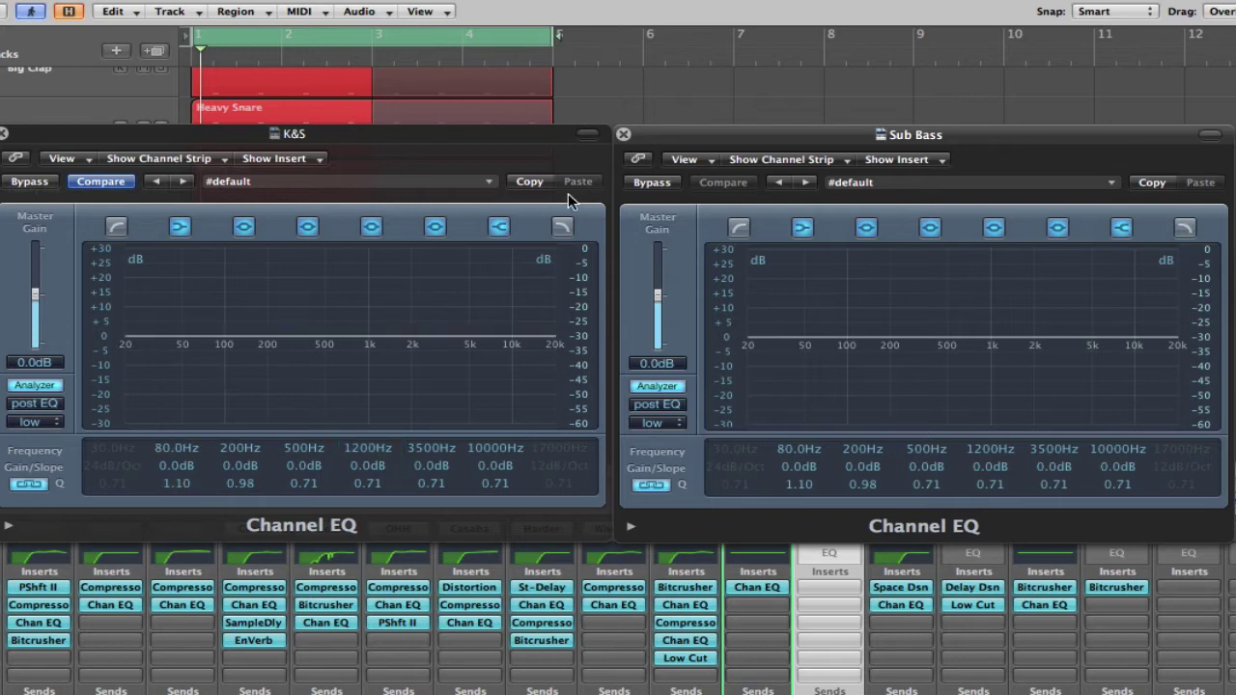
{"action": "left_click", "coordinate": [622, 134]}
{"action": "left_click", "coordinate": [4, 134]}
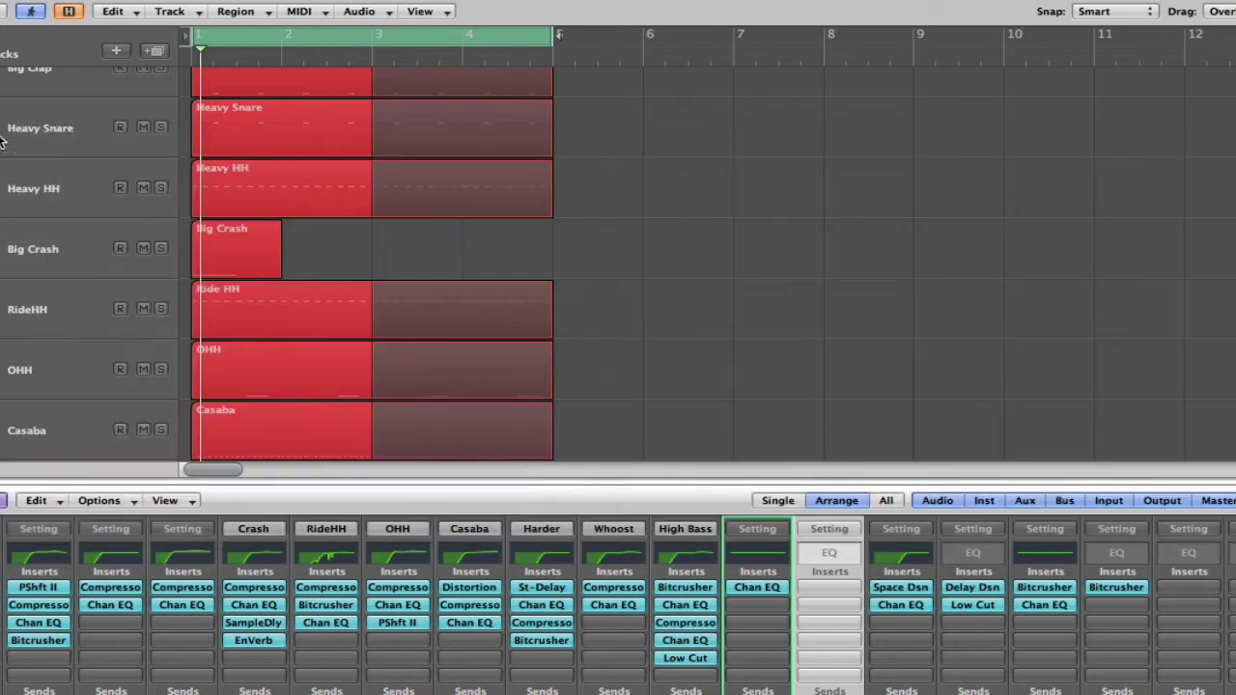
Unmute the Inst 15 track and solo it in place of the Sub Bass track
{"action": "scroll", "coordinate": [508, 363], "scroll_direction": "down", "scroll_amount": 5}
{"action": "scroll", "coordinate": [509, 366], "scroll_direction": "left", "scroll_amount": 2}
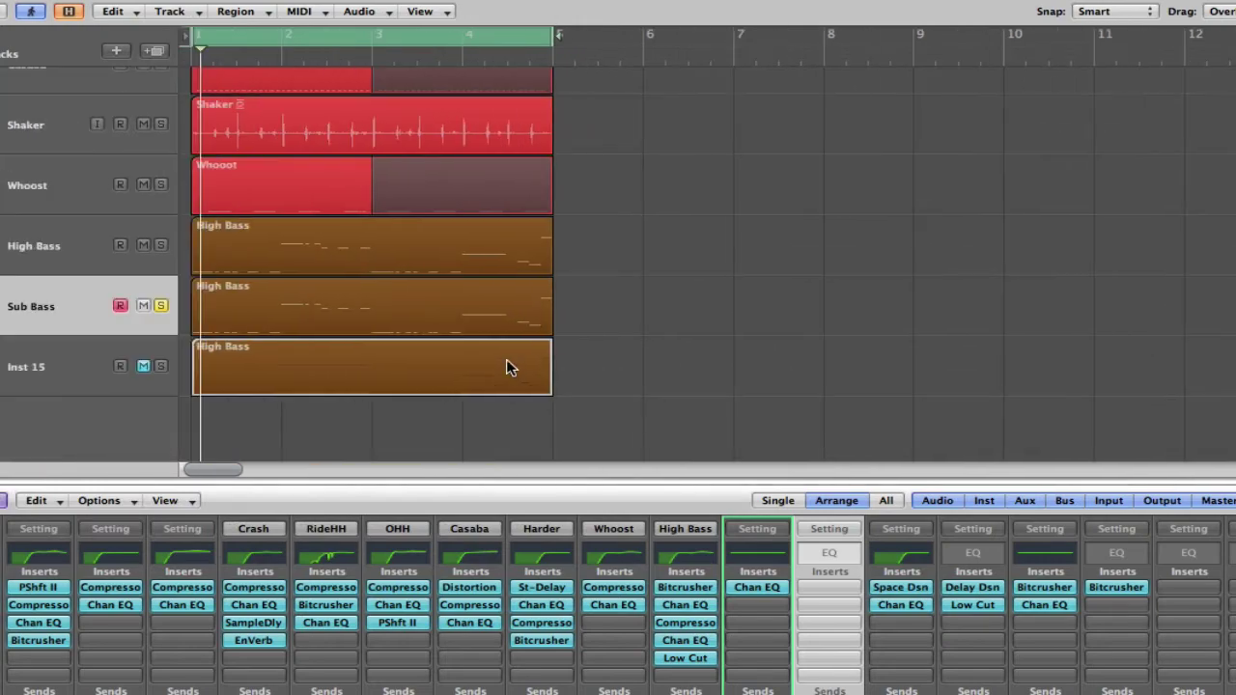
{"action": "left_click", "coordinate": [142, 366]}
{"action": "left_click", "coordinate": [160, 305]}
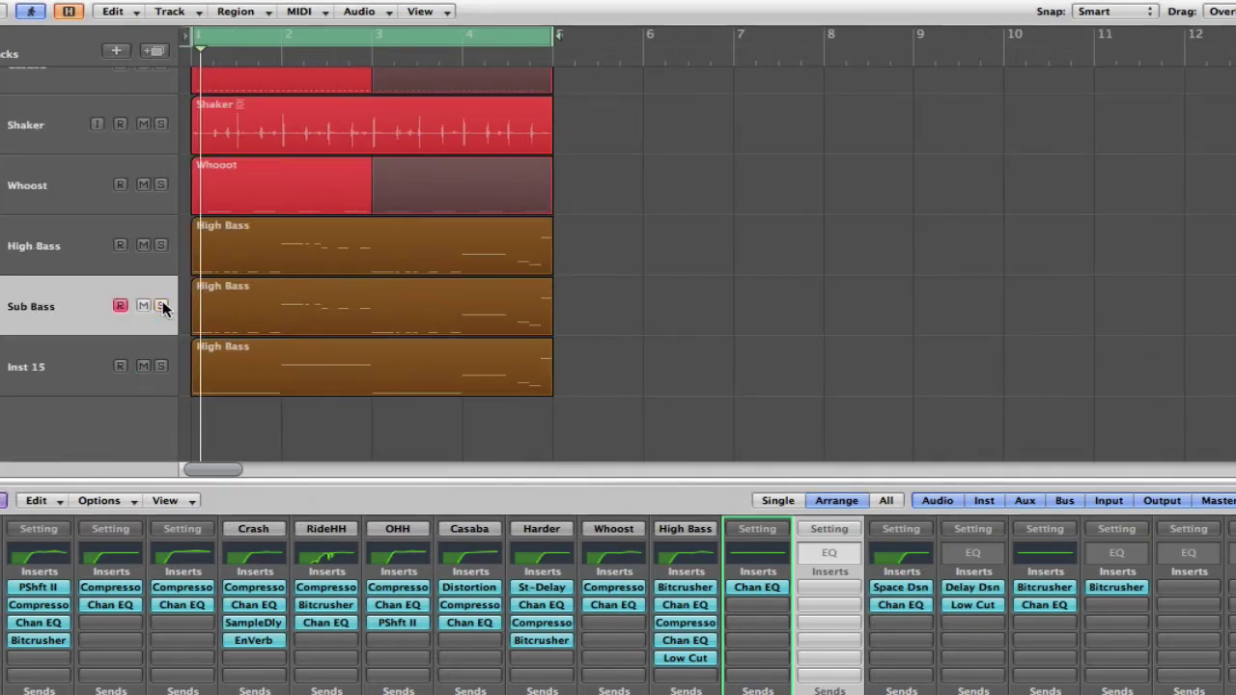
{"action": "left_click", "coordinate": [160, 366]}
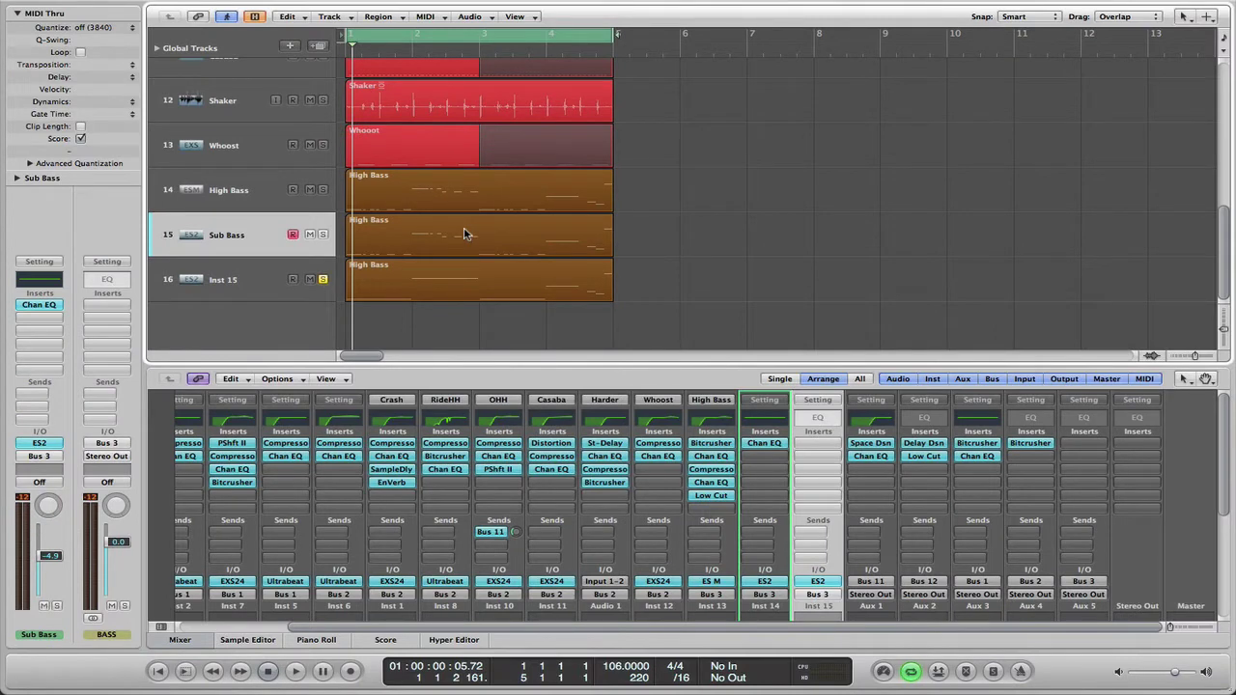
Inspect the notes of the Inst 15 track's region in the Piano Roll and listen to the soloed track
{"action": "double_click", "coordinate": [458, 273]}
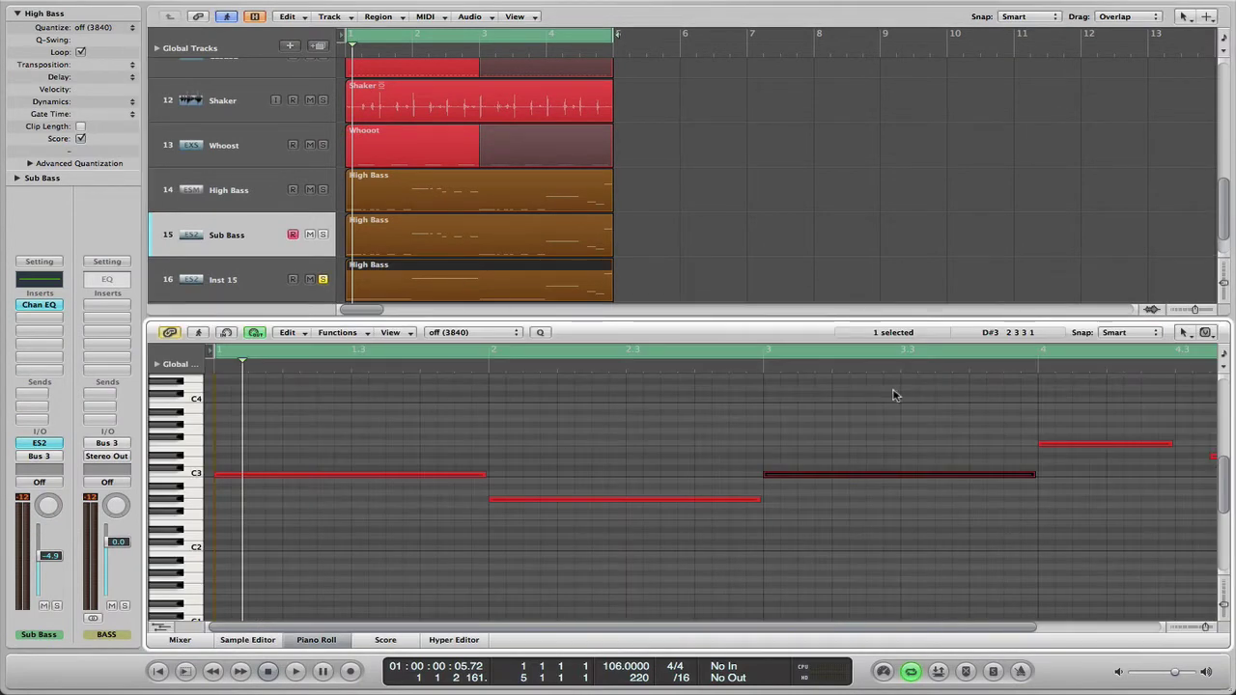
{"action": "key", "text": "p"}
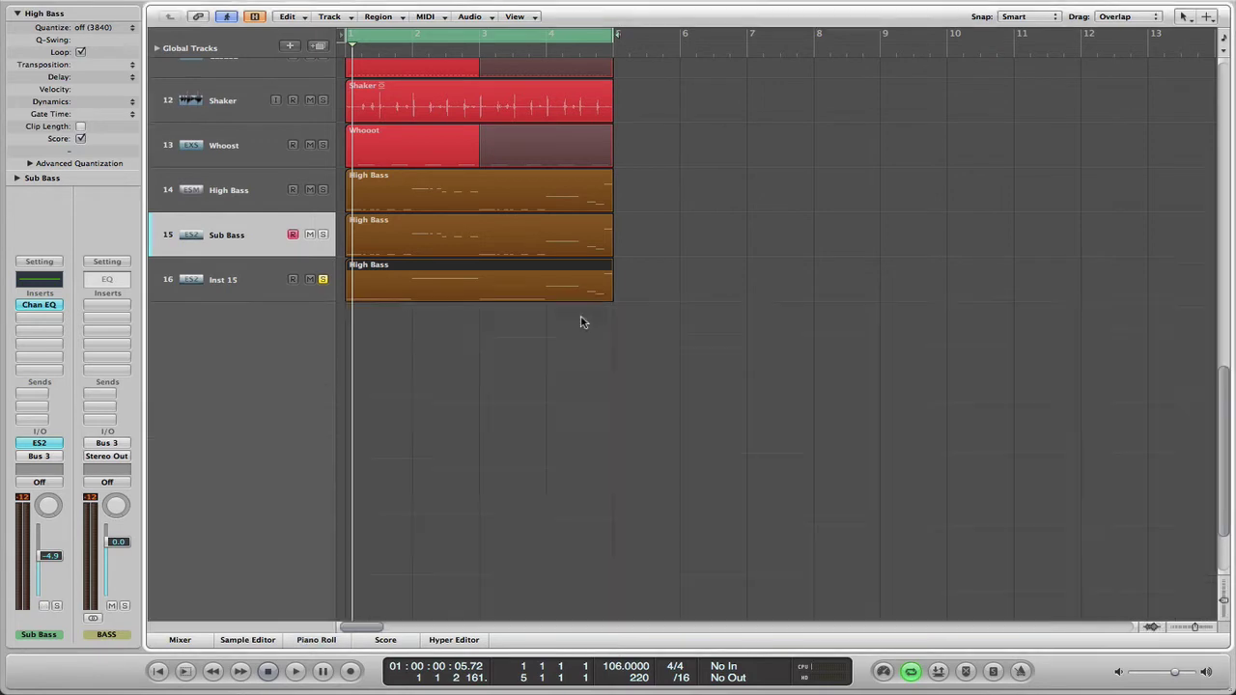
{"action": "scroll", "coordinate": [580, 321], "scroll_direction": "up", "scroll_amount": 5}
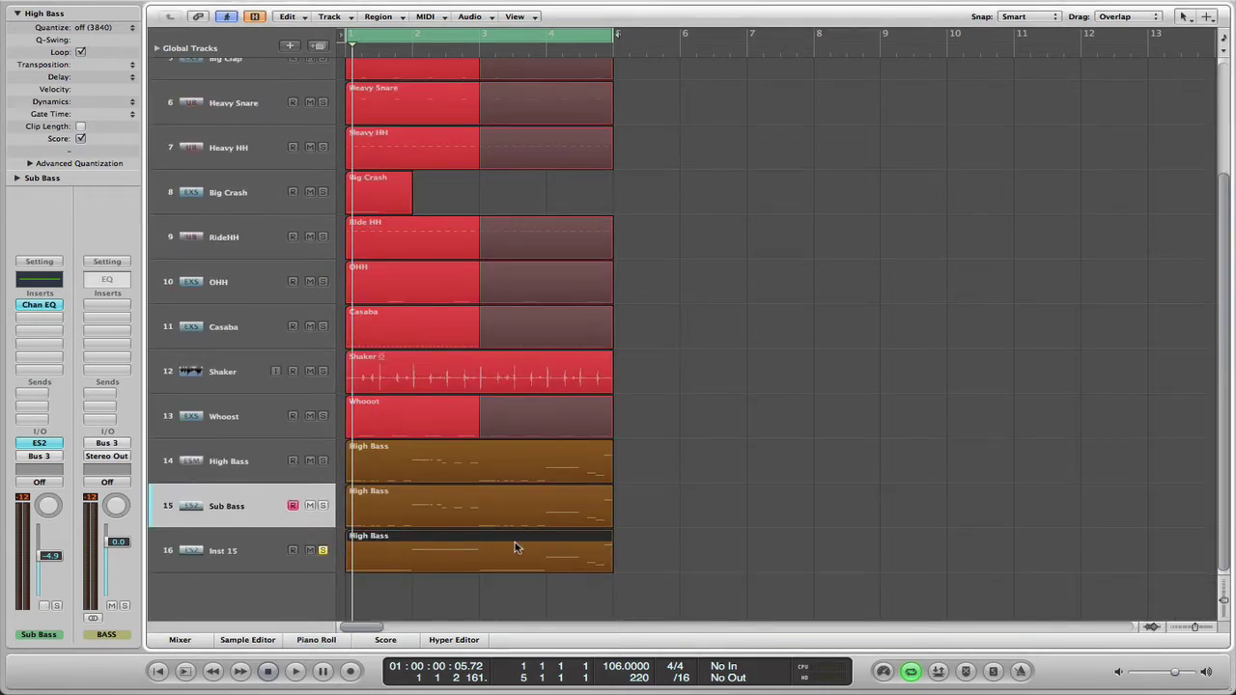
{"action": "key", "text": "space"}
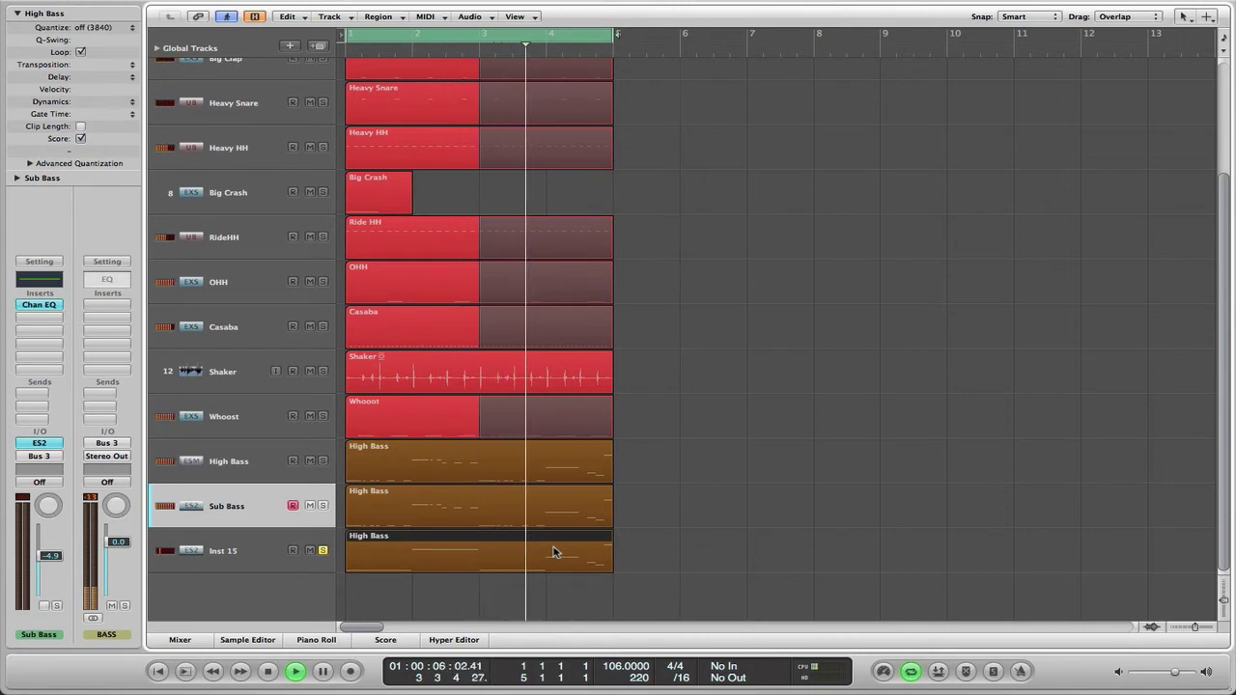
{"action": "key", "text": "space"}
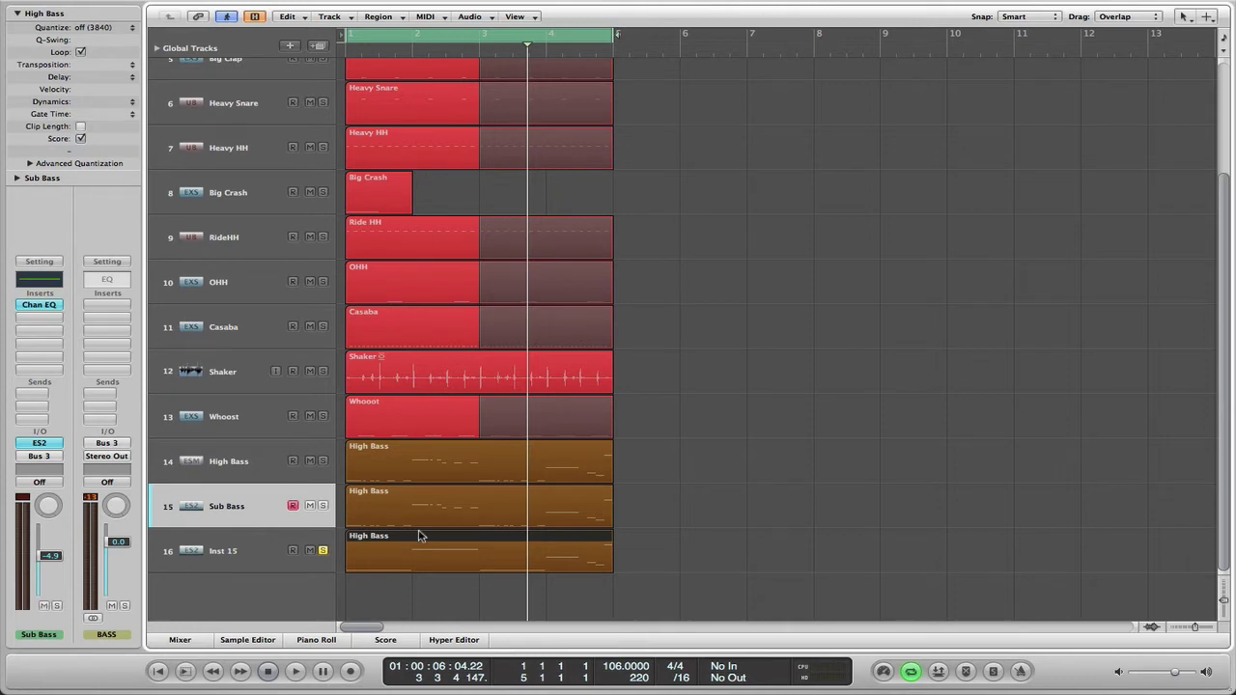
Insert a stereo Compressor in the first insert slot of the Inst 15 track
{"action": "left_click", "coordinate": [258, 549]}
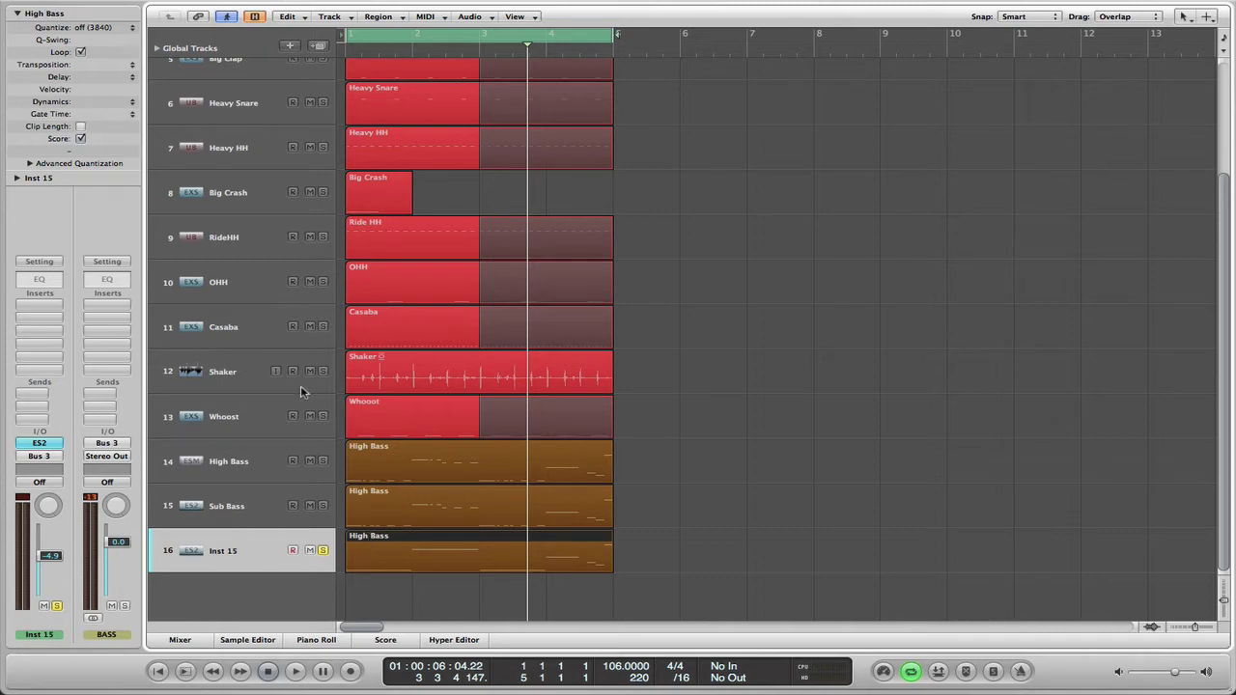
{"action": "left_click", "coordinate": [39, 306]}
{"action": "mouse_move", "coordinate": [77, 354]}
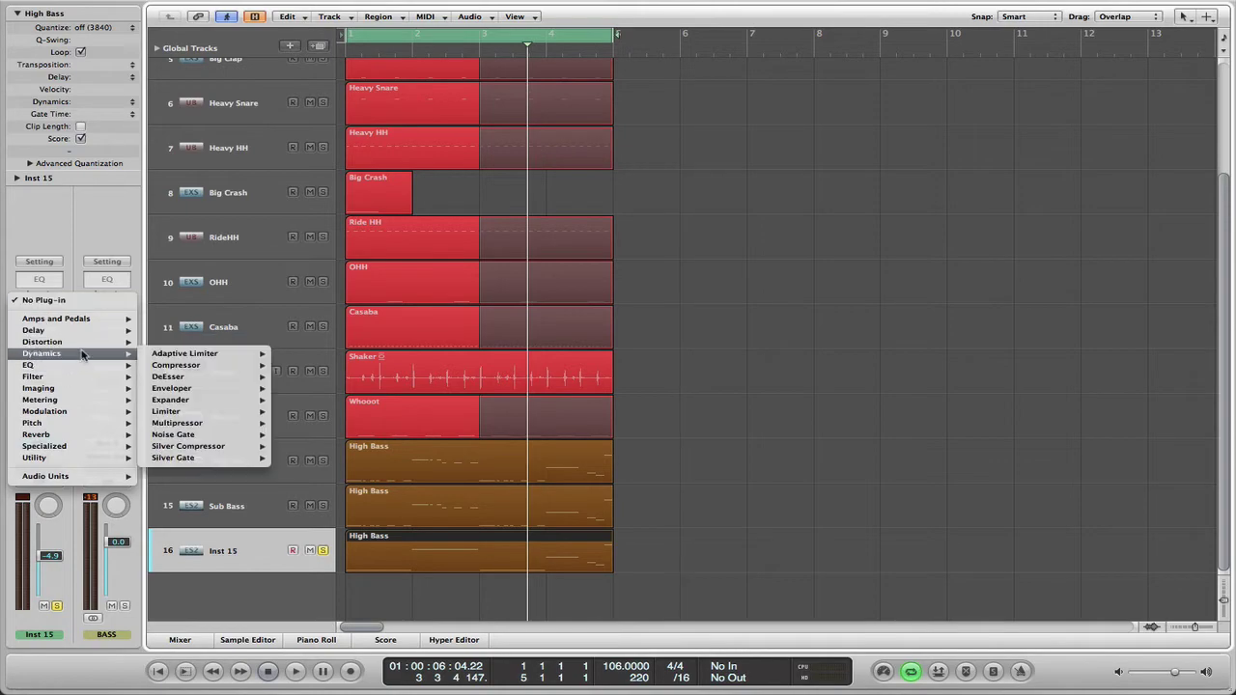
{"action": "mouse_move", "coordinate": [228, 365]}
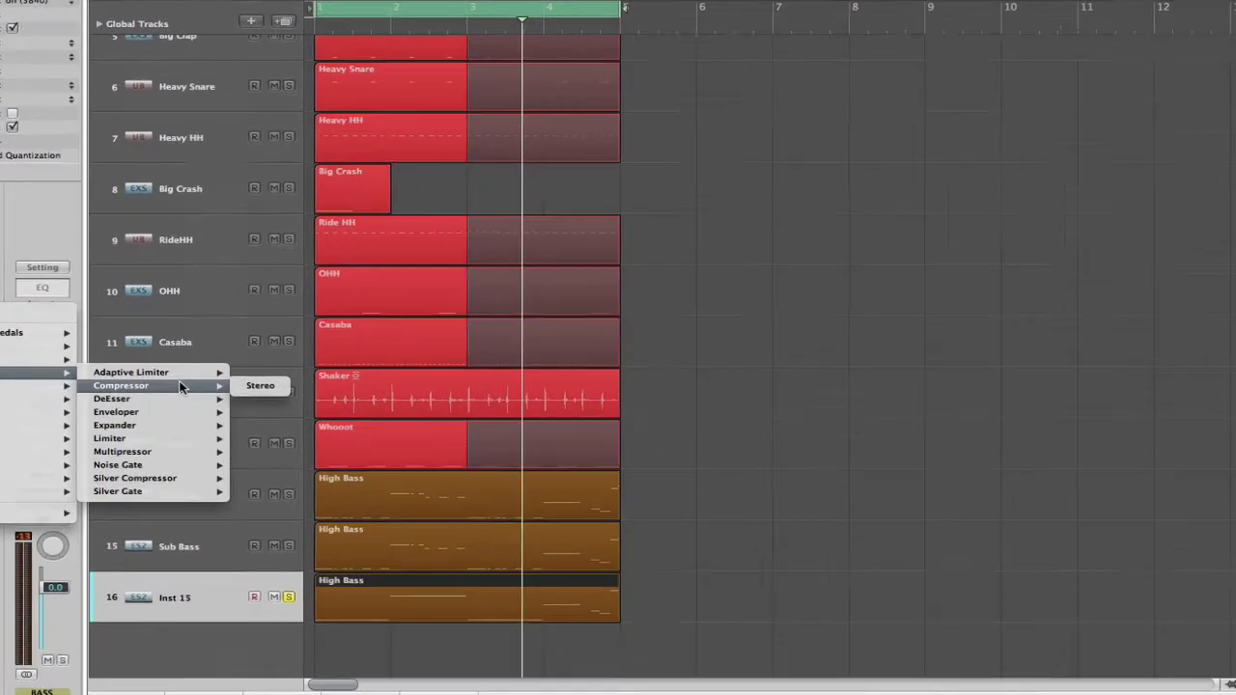
{"action": "left_click", "coordinate": [260, 385]}
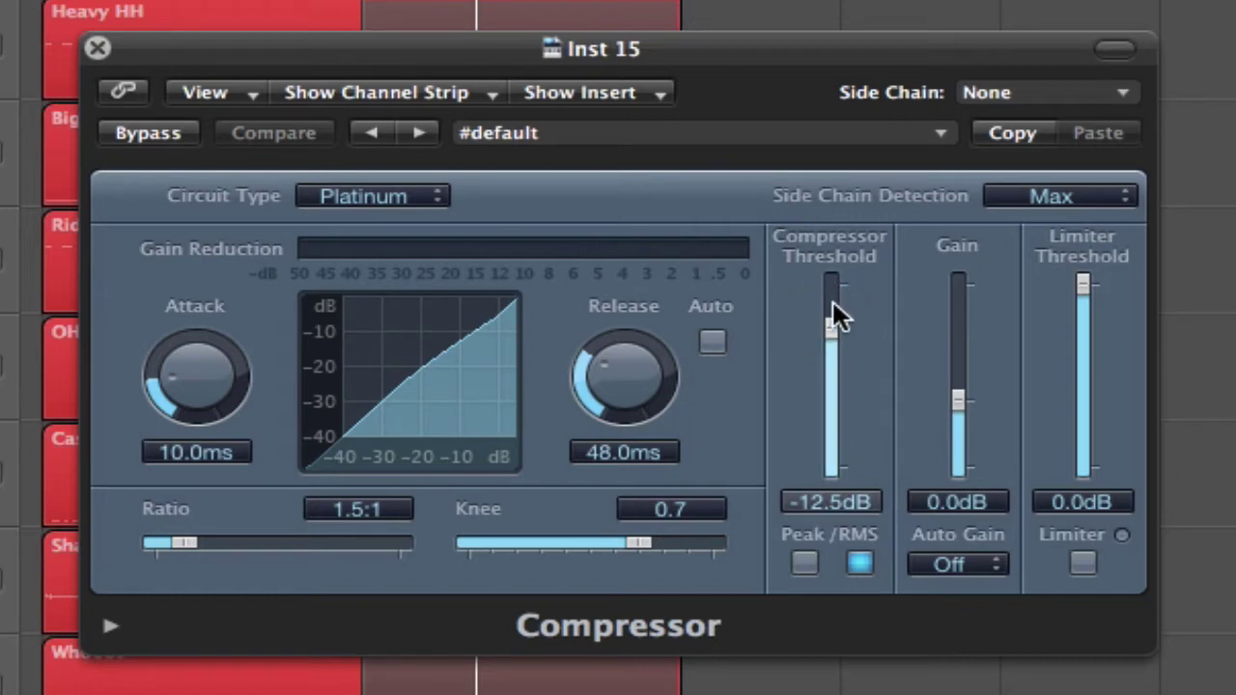
Set the compressor's ratio to 7.1:1, leaving the knee at 0.7 and the gain at 0.0 dB
{"action": "left_click_drag", "start_coordinate": [195, 538], "coordinate": [306, 538]}
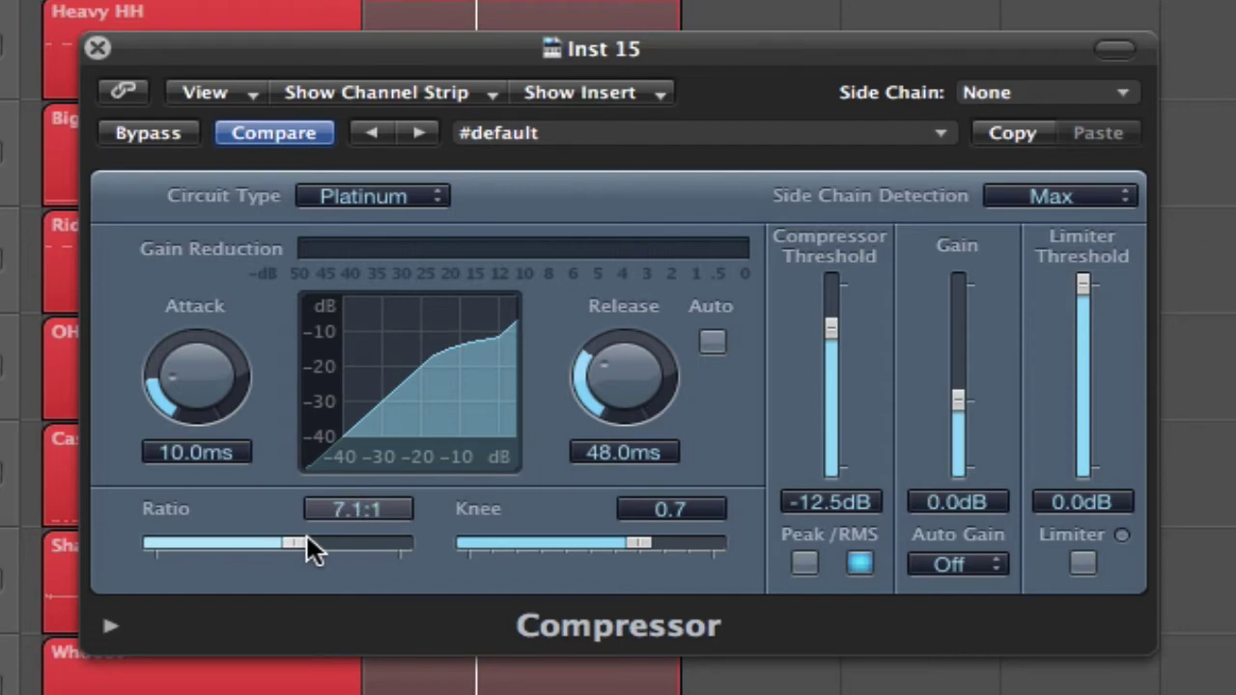
{"action": "left_click_drag", "start_coordinate": [307, 538], "coordinate": [307, 539]}
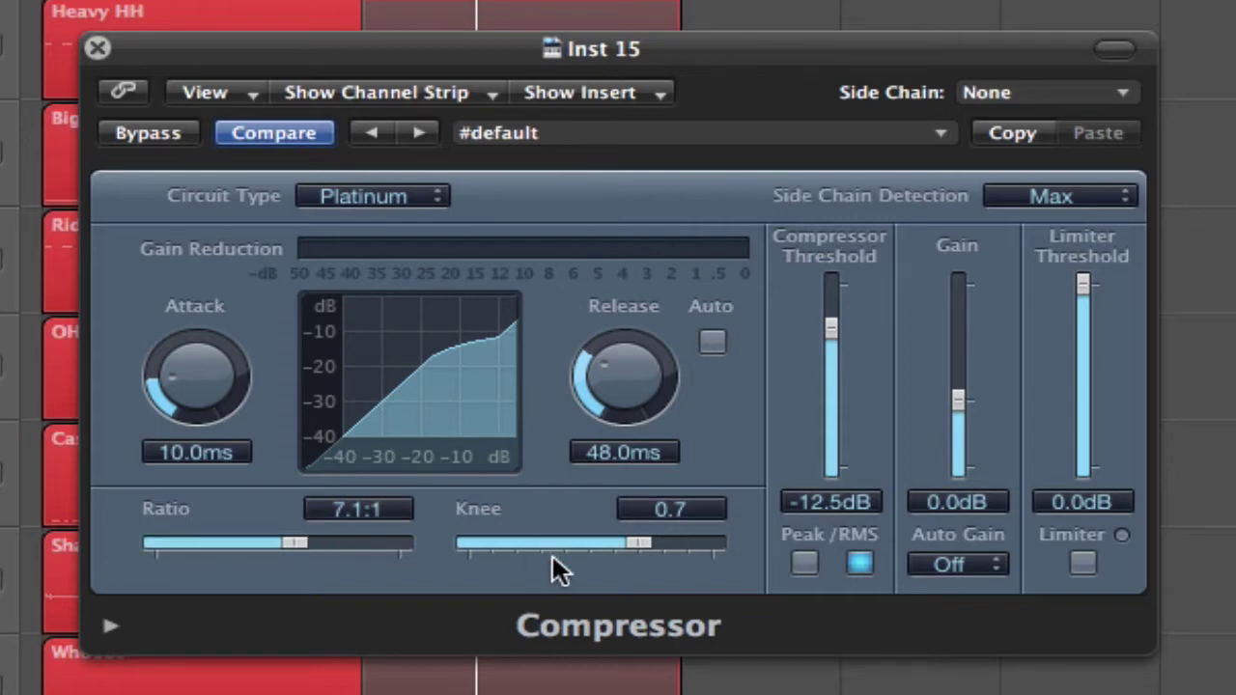
{"action": "left_click", "coordinate": [553, 558]}
{"action": "left_click", "coordinate": [959, 401]}
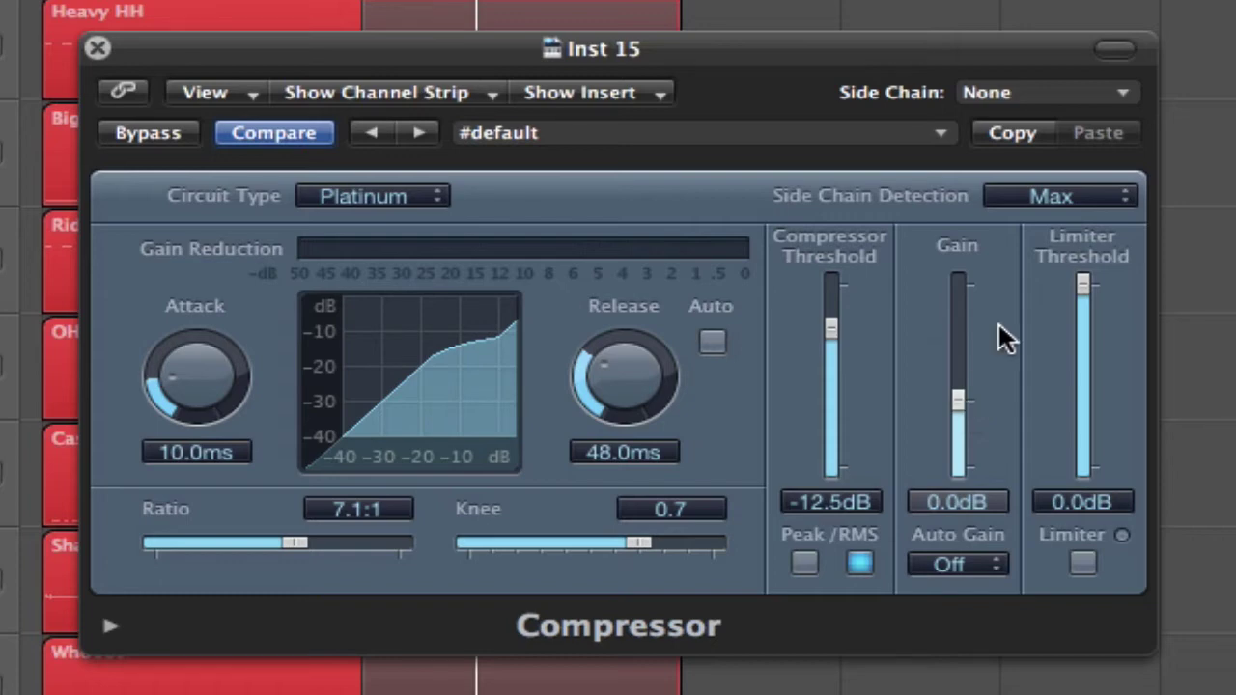
Set the compressor's side chain source to Bus 1
{"action": "left_click", "coordinate": [1125, 97]}
{"action": "left_click", "coordinate": [1124, 92]}
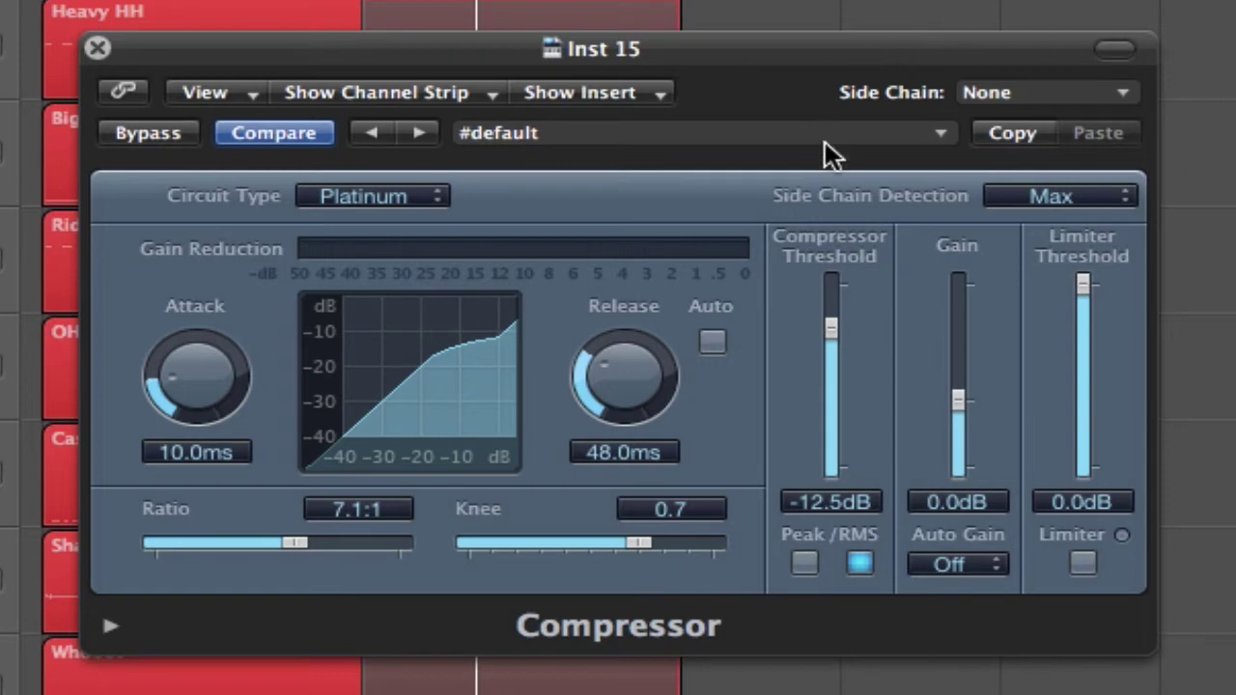
{"action": "left_click", "coordinate": [1121, 94]}
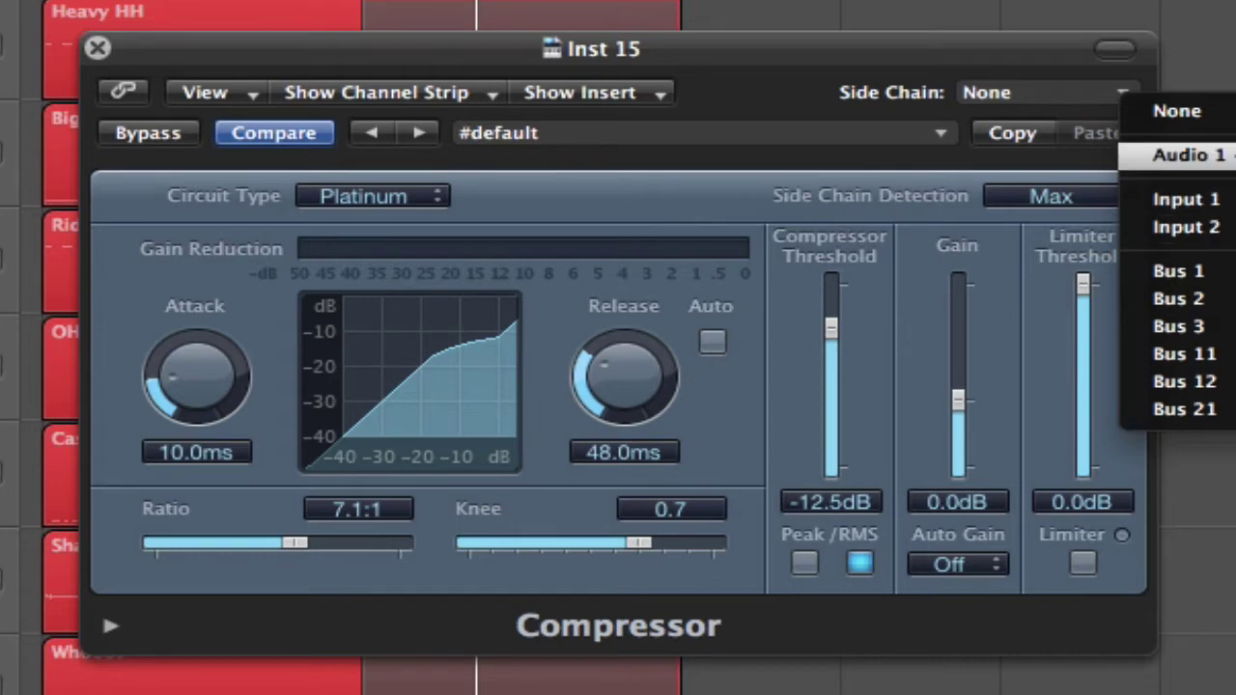
{"action": "left_click", "coordinate": [1224, 273]}
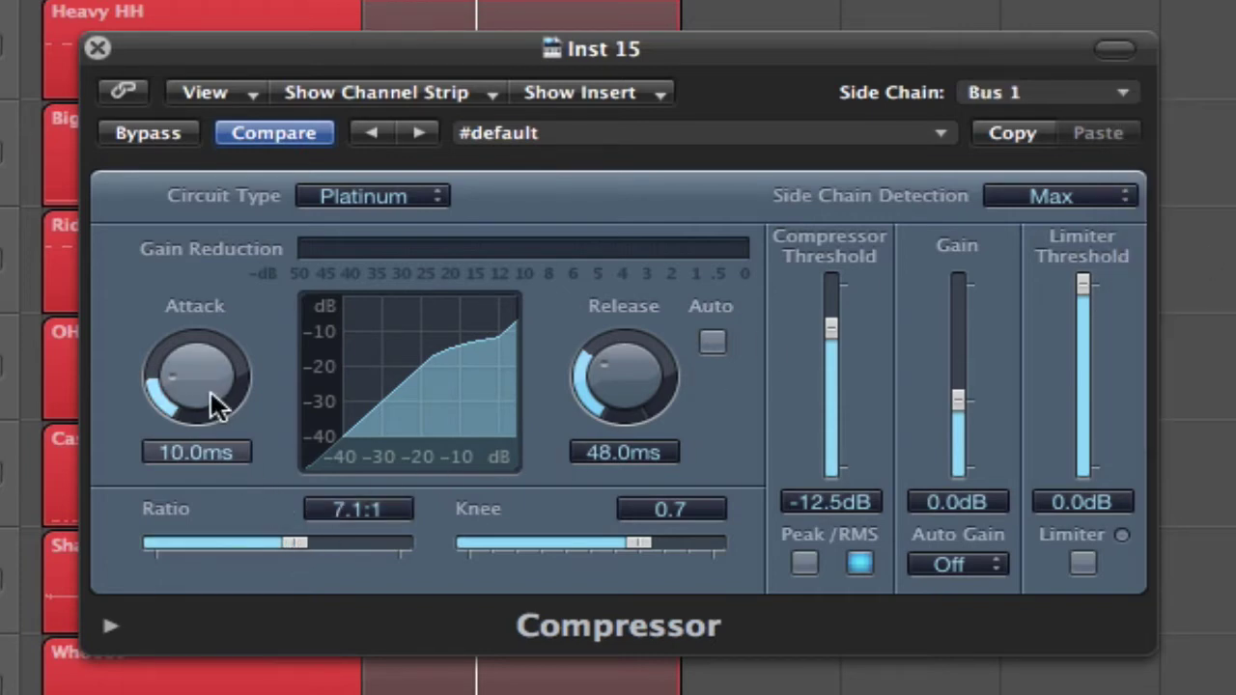
Set the compressor's attack to 0.0 ms and its release to 5.0 ms
{"action": "left_click_drag", "start_coordinate": [201, 396], "coordinate": [200, 434]}
{"action": "left_click_drag", "start_coordinate": [615, 367], "coordinate": [616, 502]}
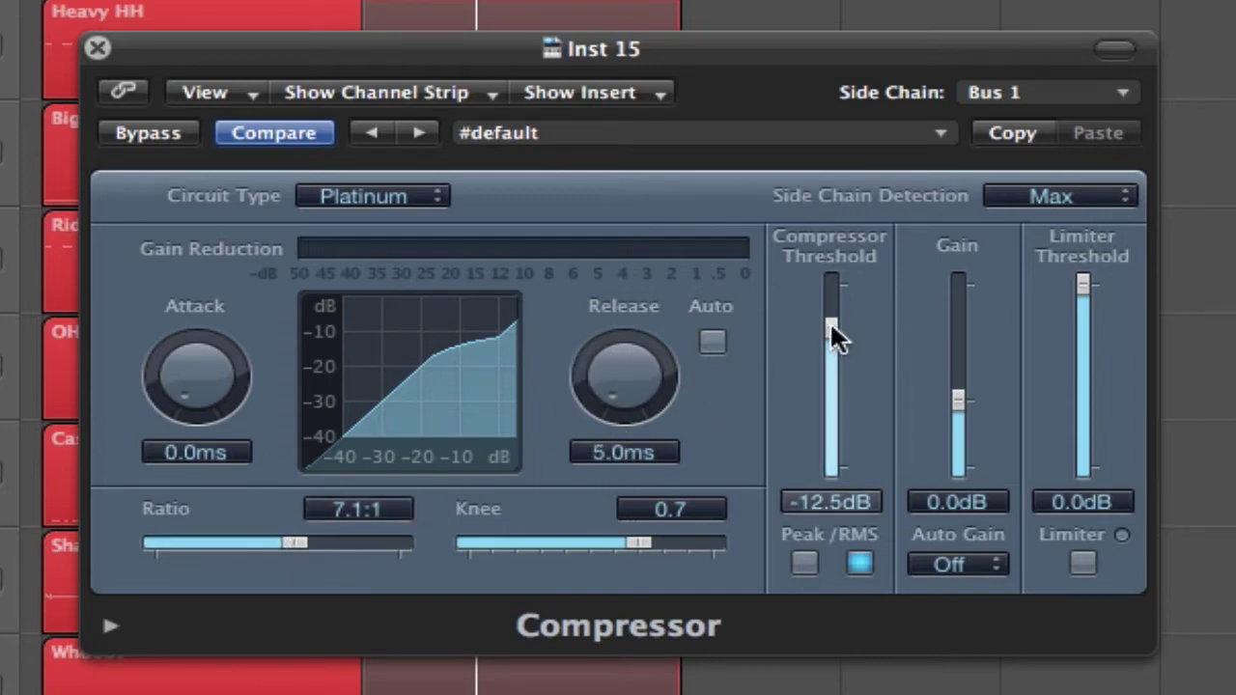
Raise the compressor threshold to 0.0 dB, and lower it during playback to -26.5 dB
{"action": "left_click_drag", "start_coordinate": [830, 328], "coordinate": [826, 264]}
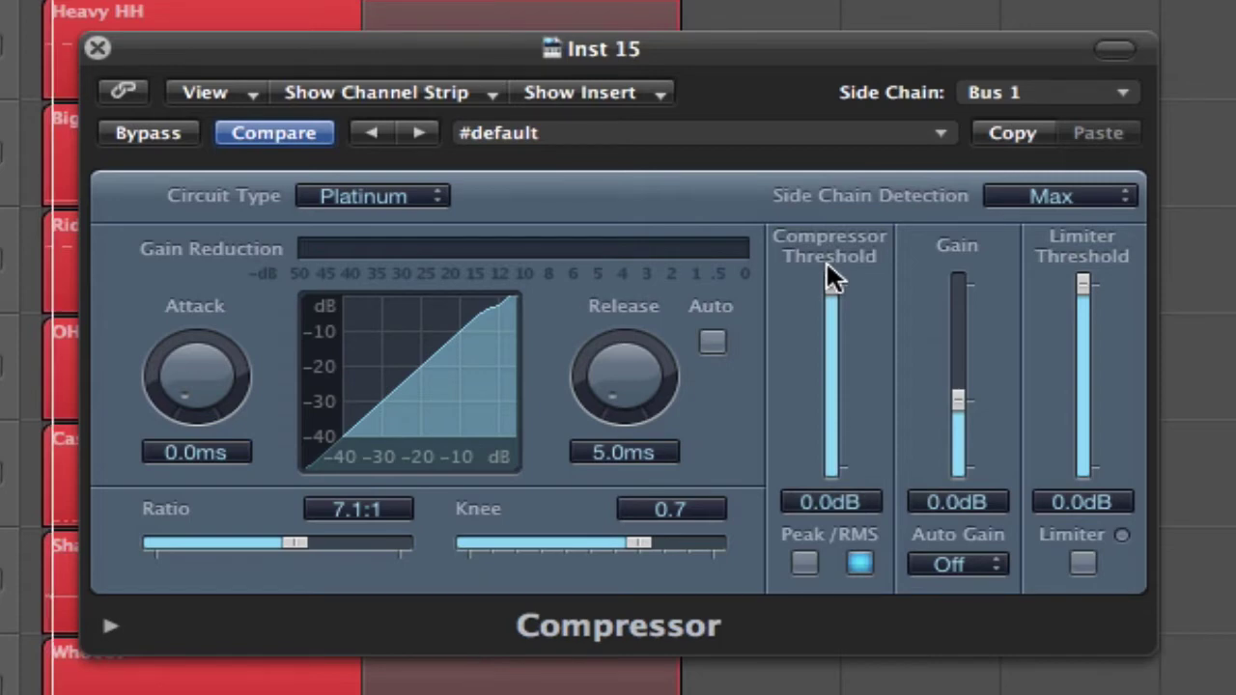
{"action": "left_click", "coordinate": [829, 272]}
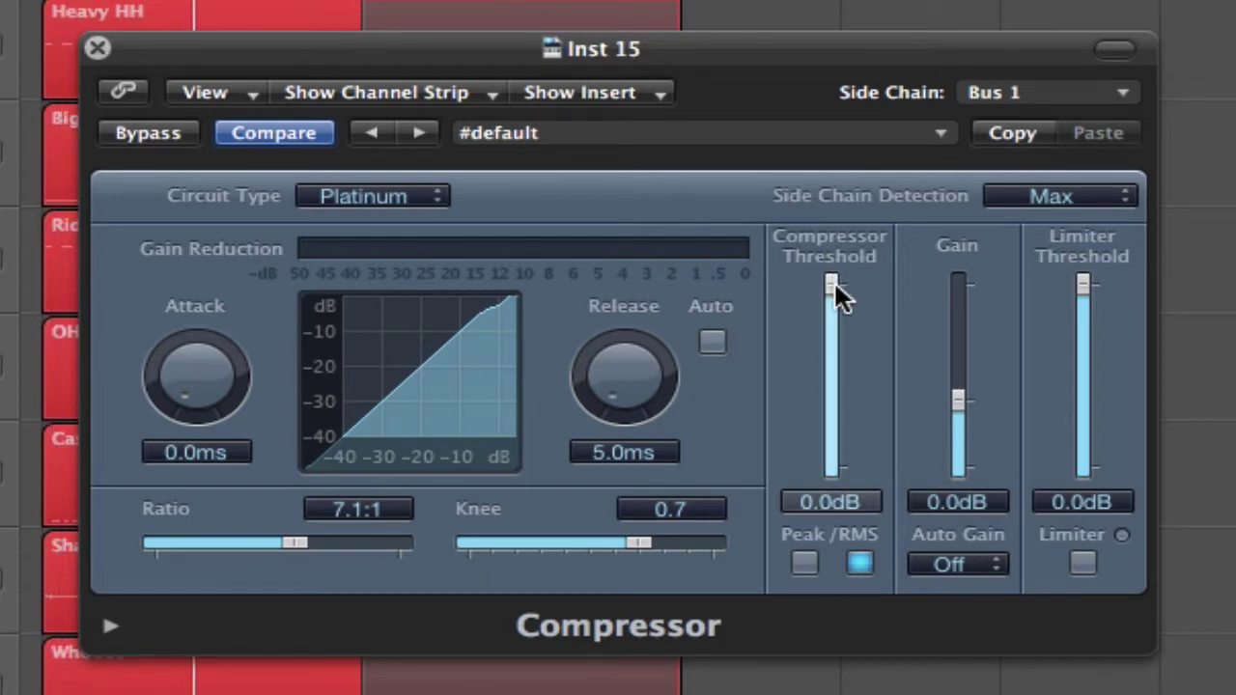
{"action": "left_click_drag", "start_coordinate": [833, 280], "coordinate": [829, 351]}
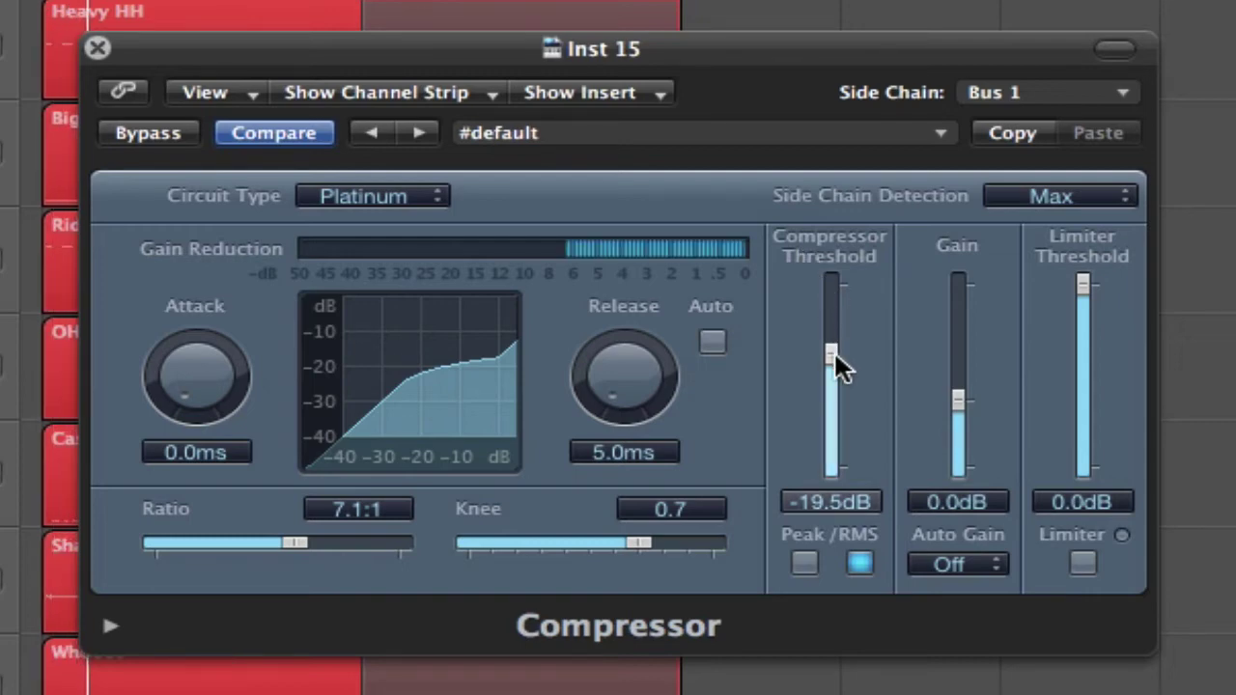
{"action": "left_click_drag", "start_coordinate": [831, 351], "coordinate": [829, 379]}
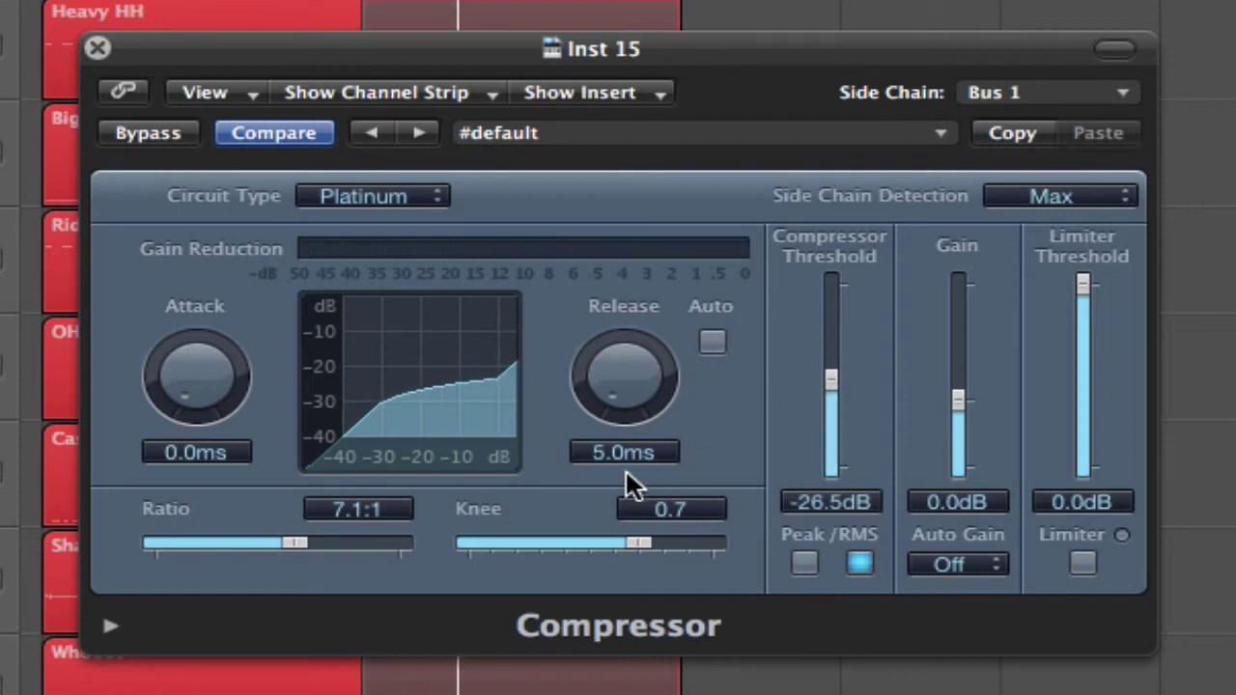
Show the mixer, and bypass and re-enable the Inst 15 compressor to compare the sound with and without ducking
{"action": "key", "text": "x"}
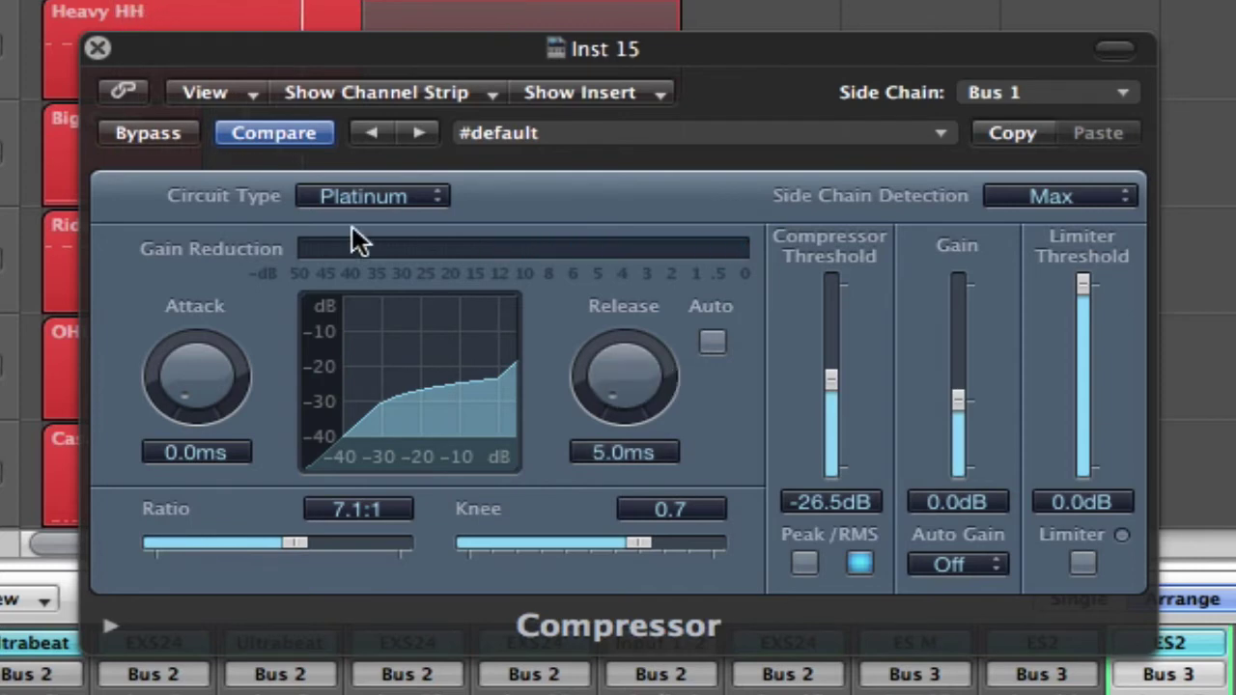
{"action": "left_click", "coordinate": [143, 135]}
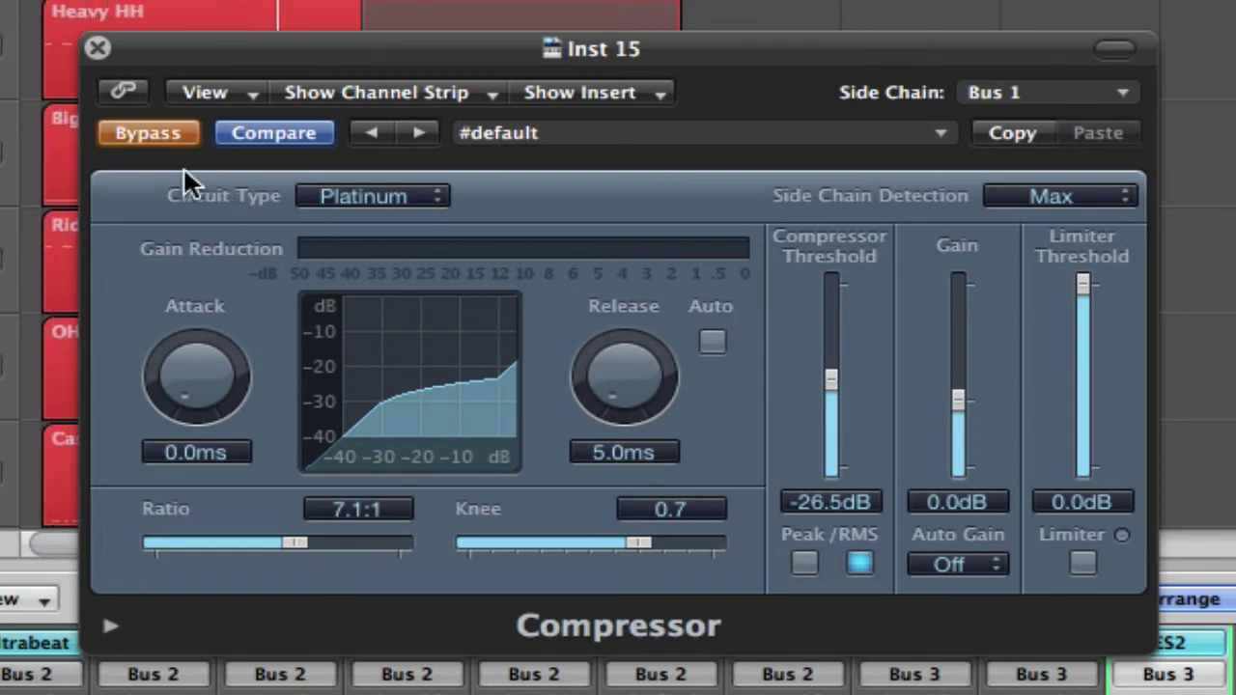
{"action": "left_click", "coordinate": [141, 132]}
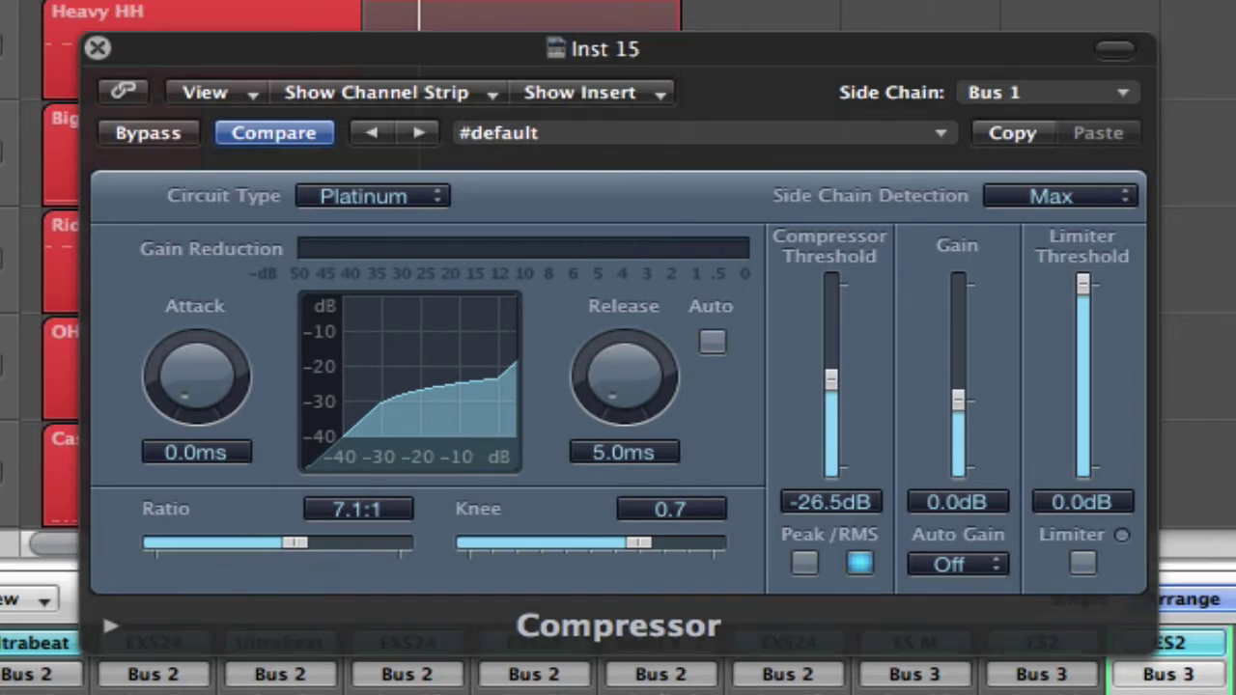
Start playback and raise the Inst 15 compressor's threshold to -21.0 dB
{"action": "key", "text": "space"}
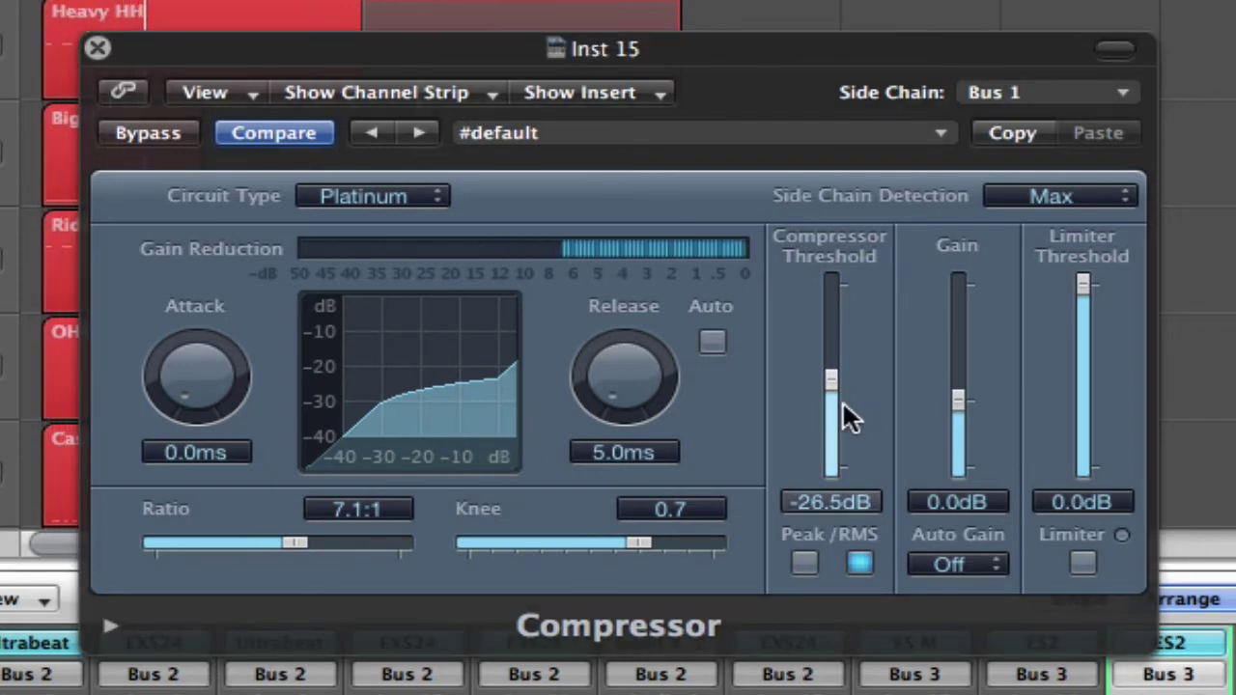
{"action": "left_click_drag", "start_coordinate": [825, 372], "coordinate": [825, 353]}
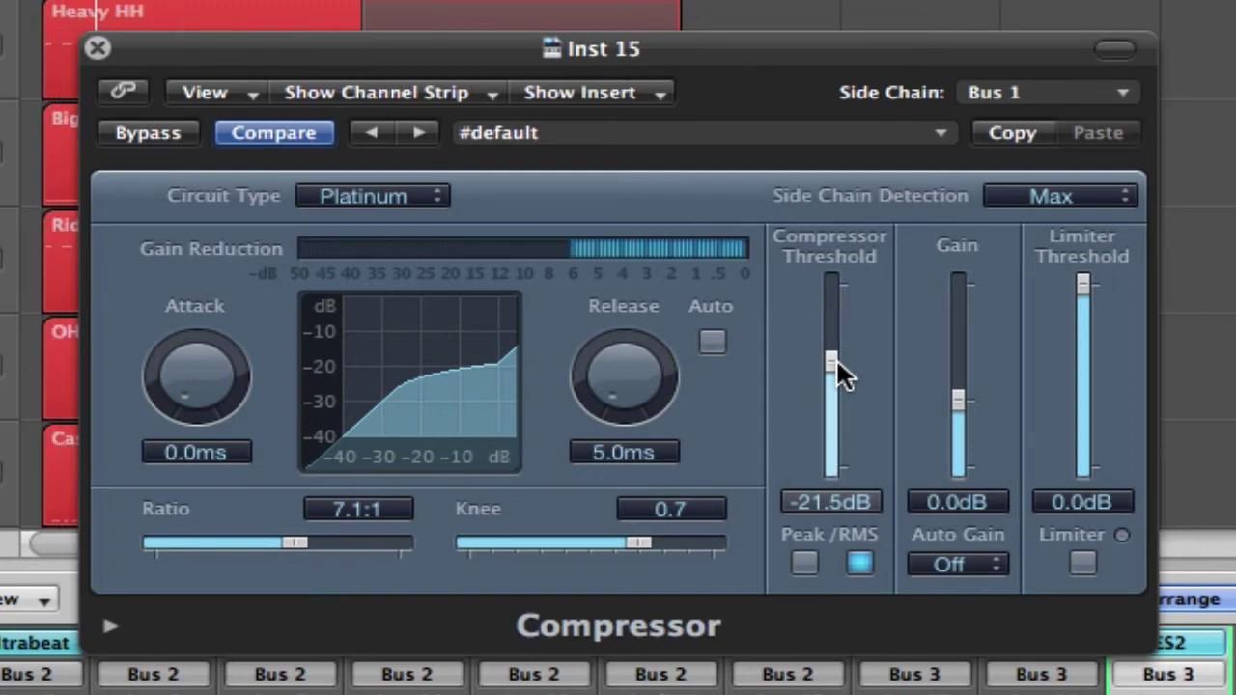
{"action": "left_click_drag", "start_coordinate": [835, 363], "coordinate": [836, 361]}
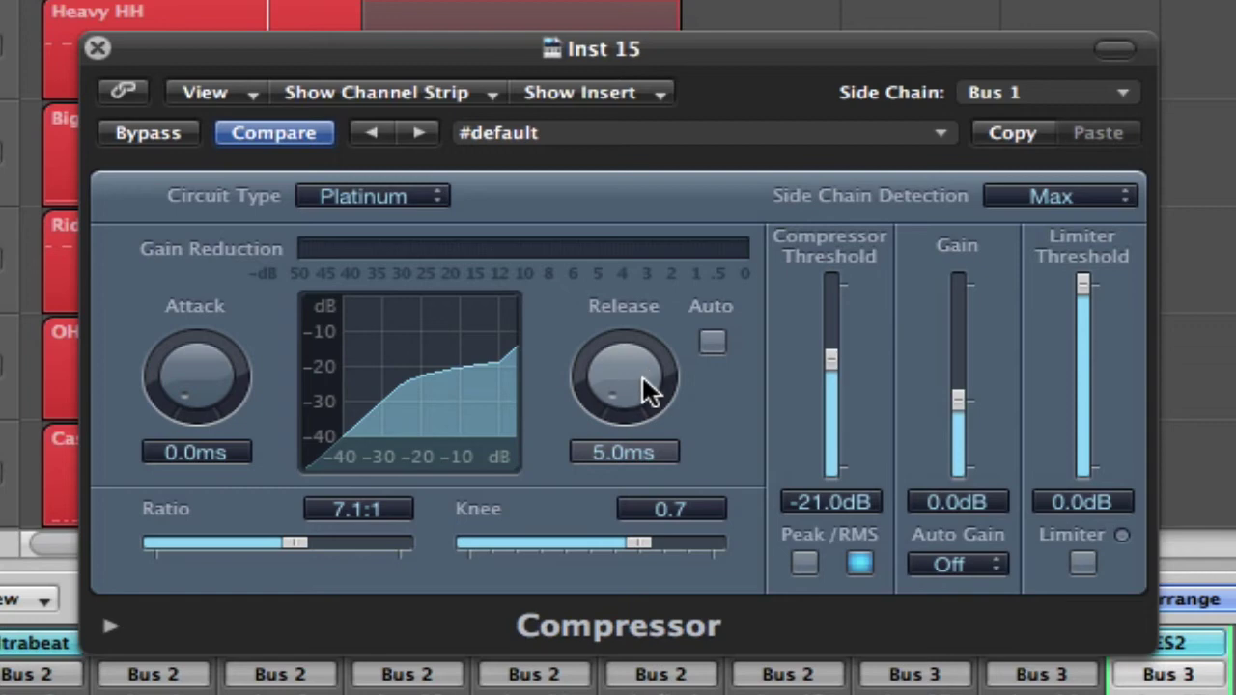
Raise the compressor's release to 5000.0 ms to hear its effect, and return it to 5.0 ms
{"action": "left_click_drag", "start_coordinate": [642, 377], "coordinate": [618, 467]}
{"action": "left_click_drag", "start_coordinate": [625, 401], "coordinate": [593, 110]}
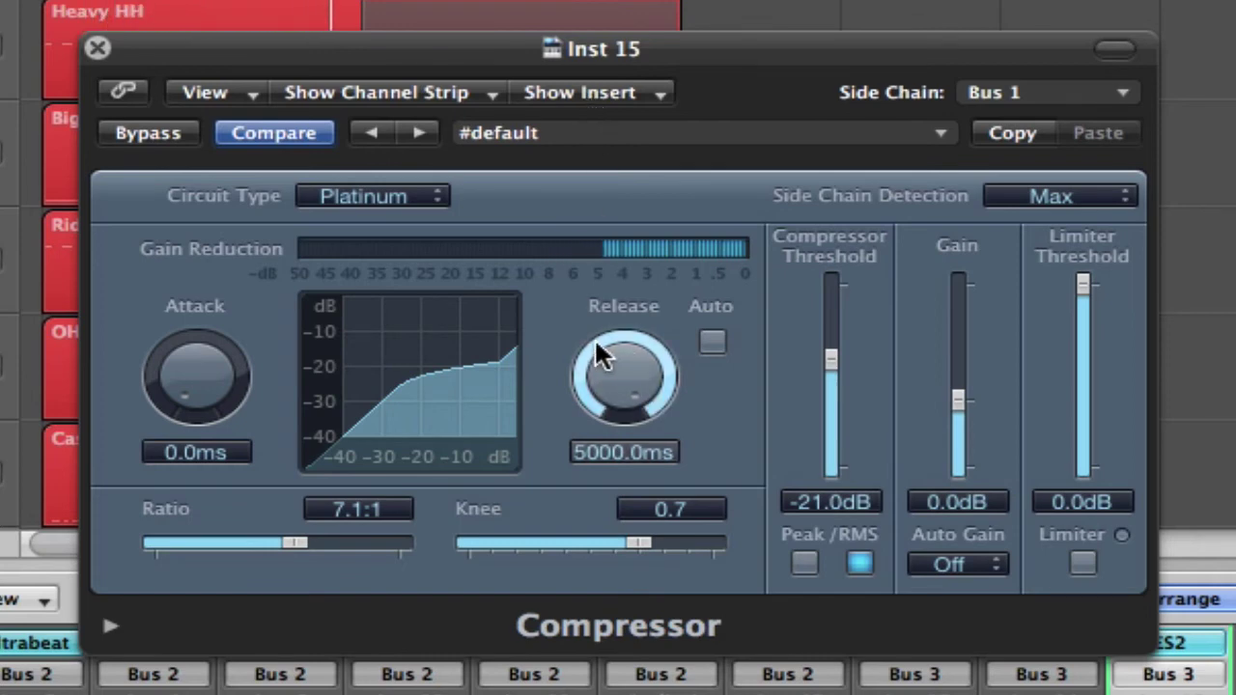
{"action": "left_click_drag", "start_coordinate": [599, 359], "coordinate": [634, 681]}
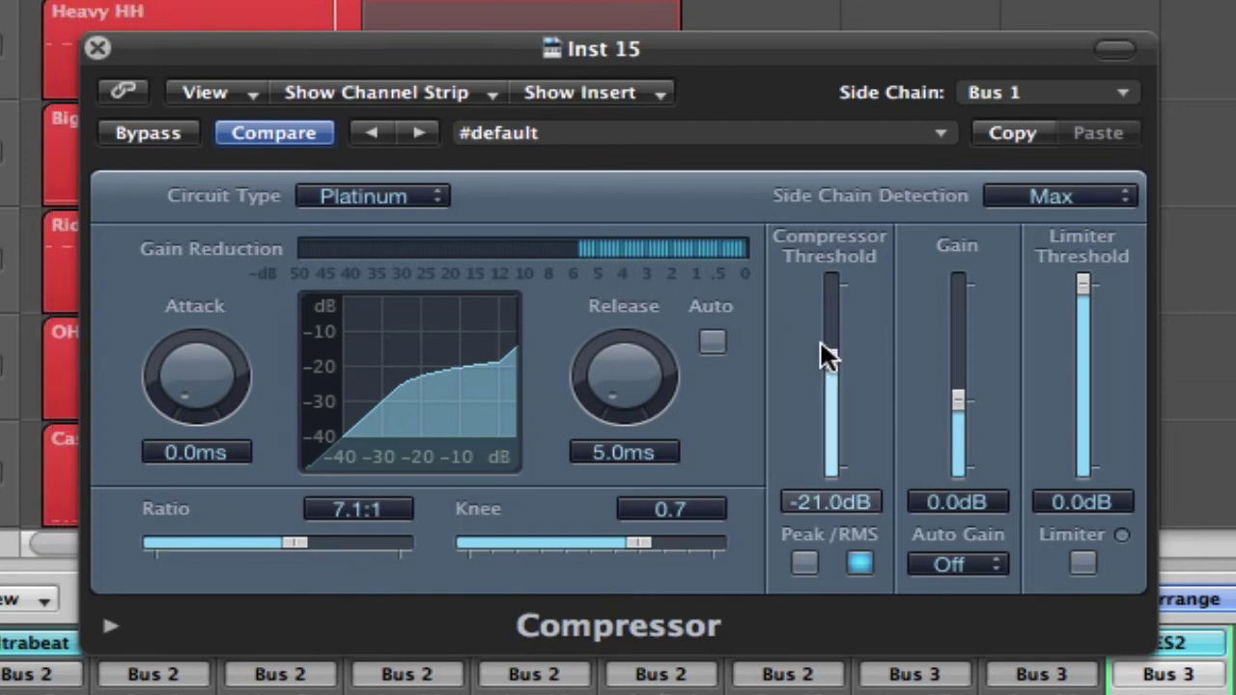
Set the compressor threshold to -20.5 dB, and compare the sound with the compressor bypassed and re-enabled
{"action": "left_click_drag", "start_coordinate": [833, 364], "coordinate": [838, 365]}
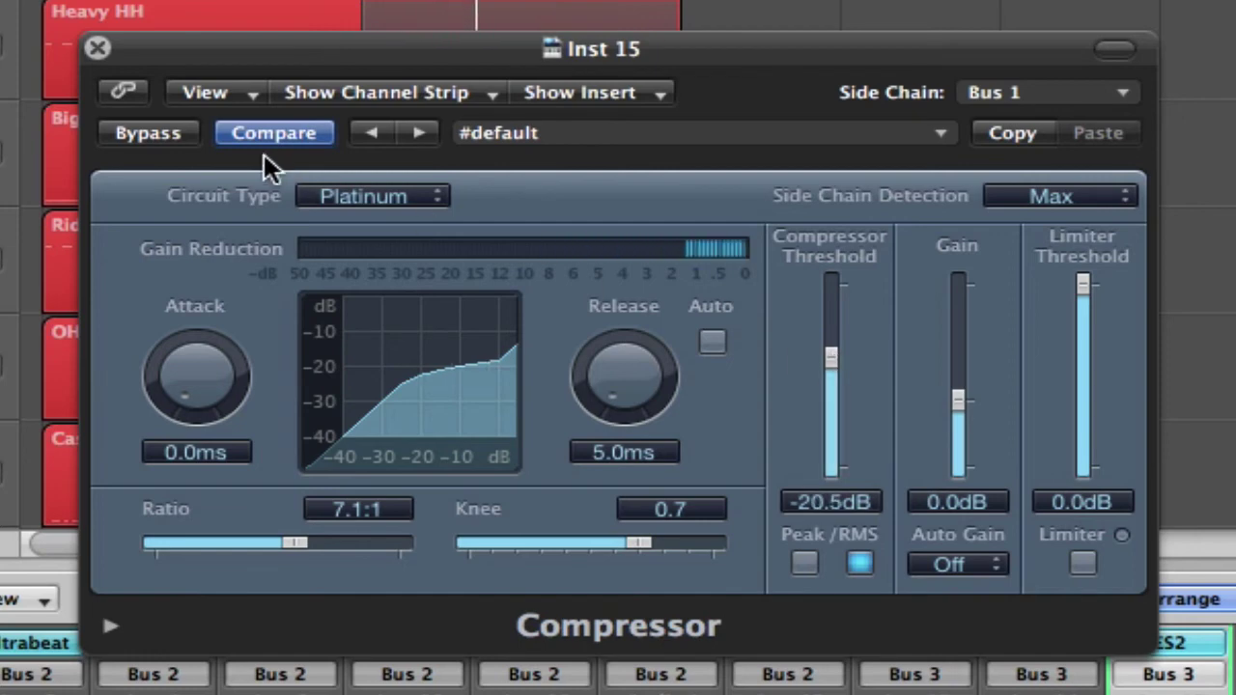
{"action": "left_click", "coordinate": [183, 141]}
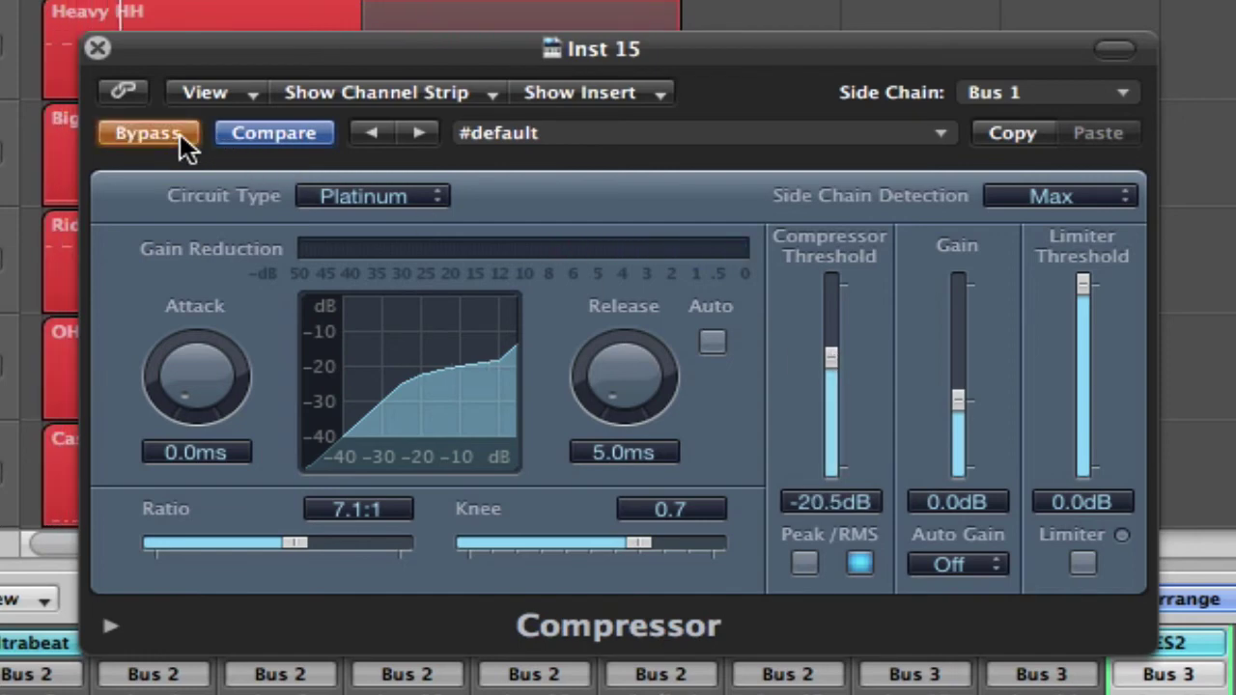
{"action": "left_click", "coordinate": [180, 137]}
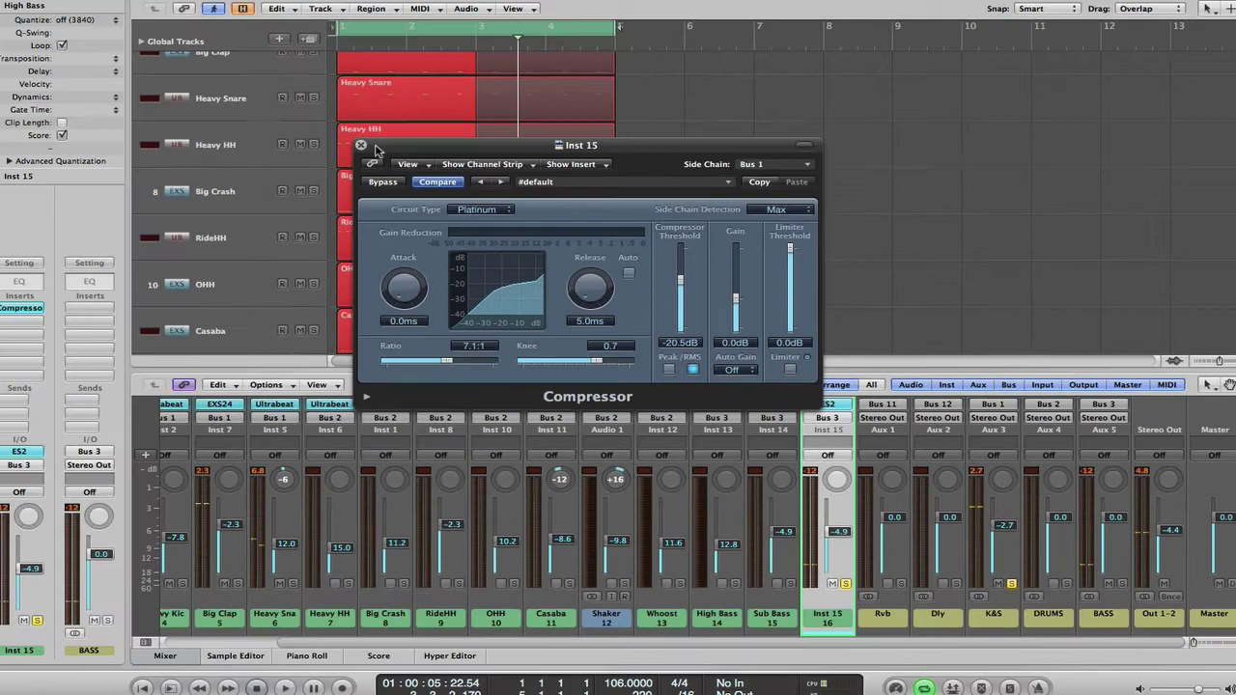
{"action": "left_click", "coordinate": [361, 145]}
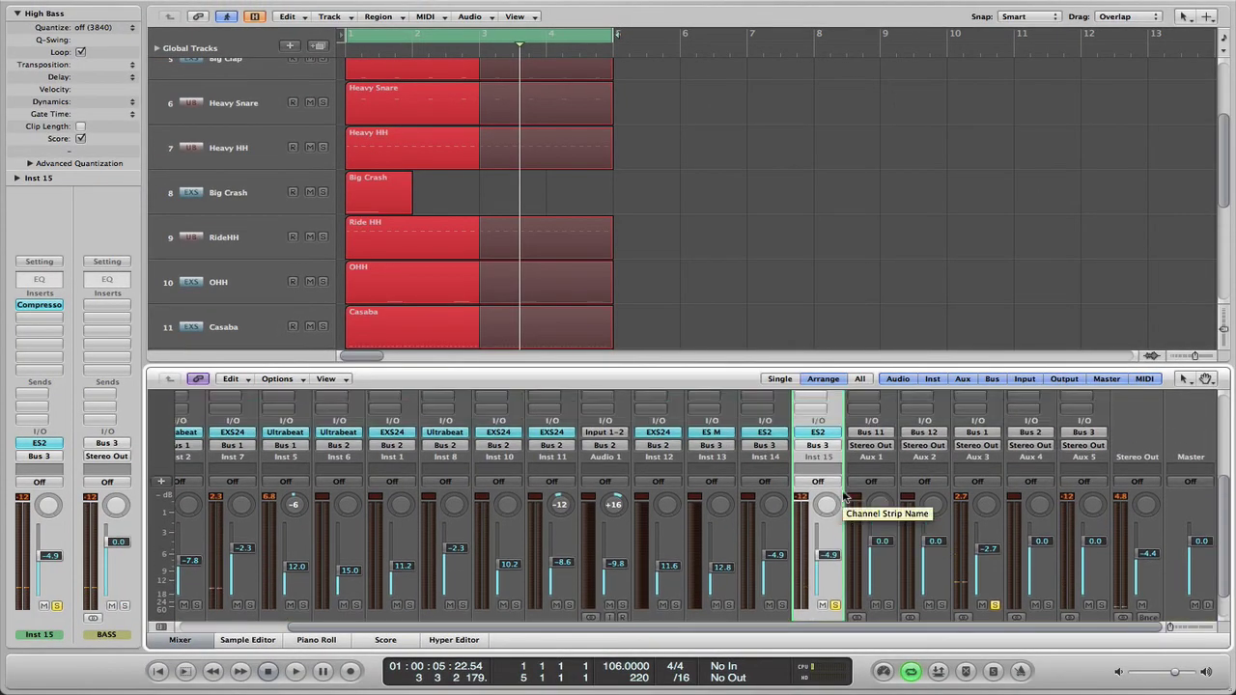
Copy the Compressor insert from the Inst 15 channel strip to the Sub Bass channel strip, below its Channel EQ
{"action": "scroll", "coordinate": [843, 496], "scroll_direction": "up", "scroll_amount": 3}
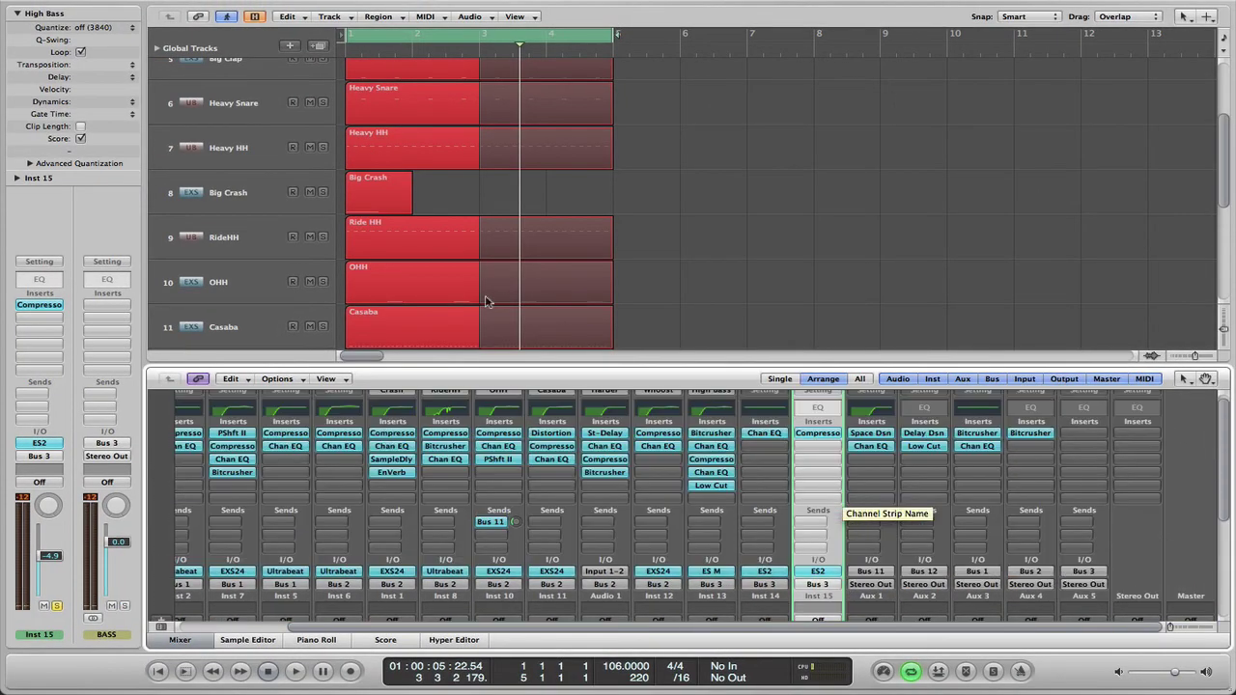
{"action": "scroll", "coordinate": [861, 464], "scroll_direction": "down", "scroll_amount": 3}
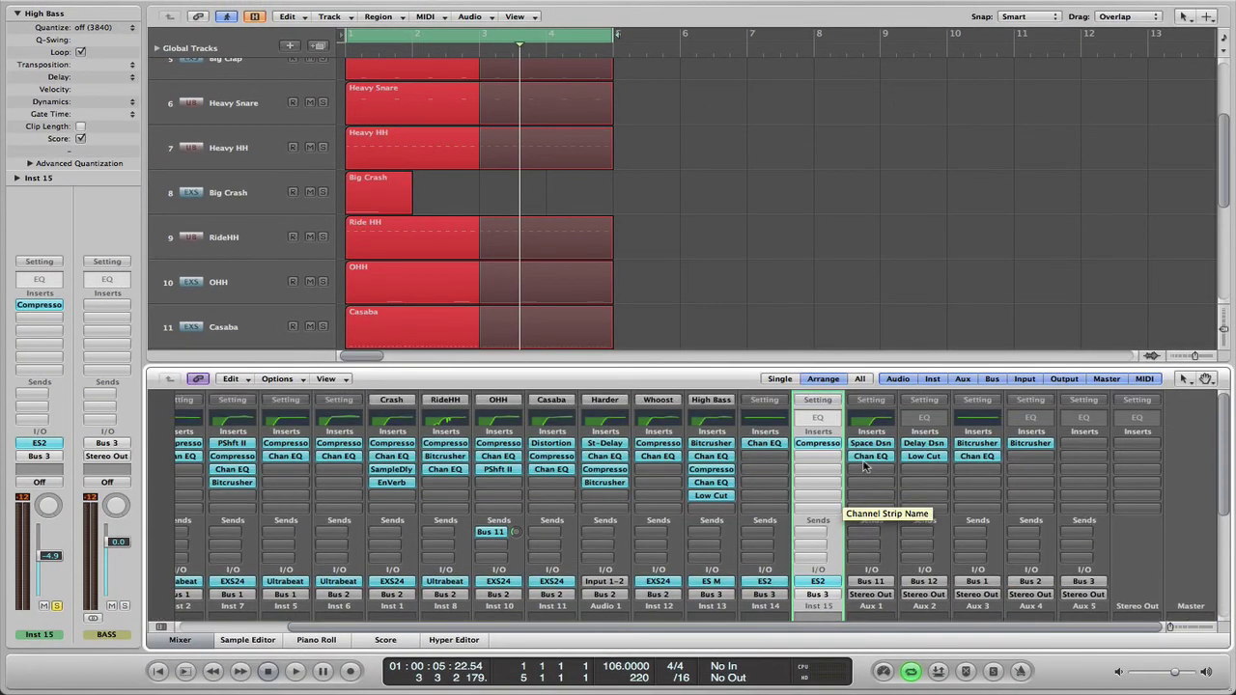
{"action": "scroll", "coordinate": [864, 467], "scroll_direction": "up", "scroll_amount": 3}
{"action": "left_click_drag", "start_coordinate": [816, 444], "coordinate": [764, 454]}
{"action": "scroll", "coordinate": [819, 441], "scroll_direction": "down", "scroll_amount": 3}
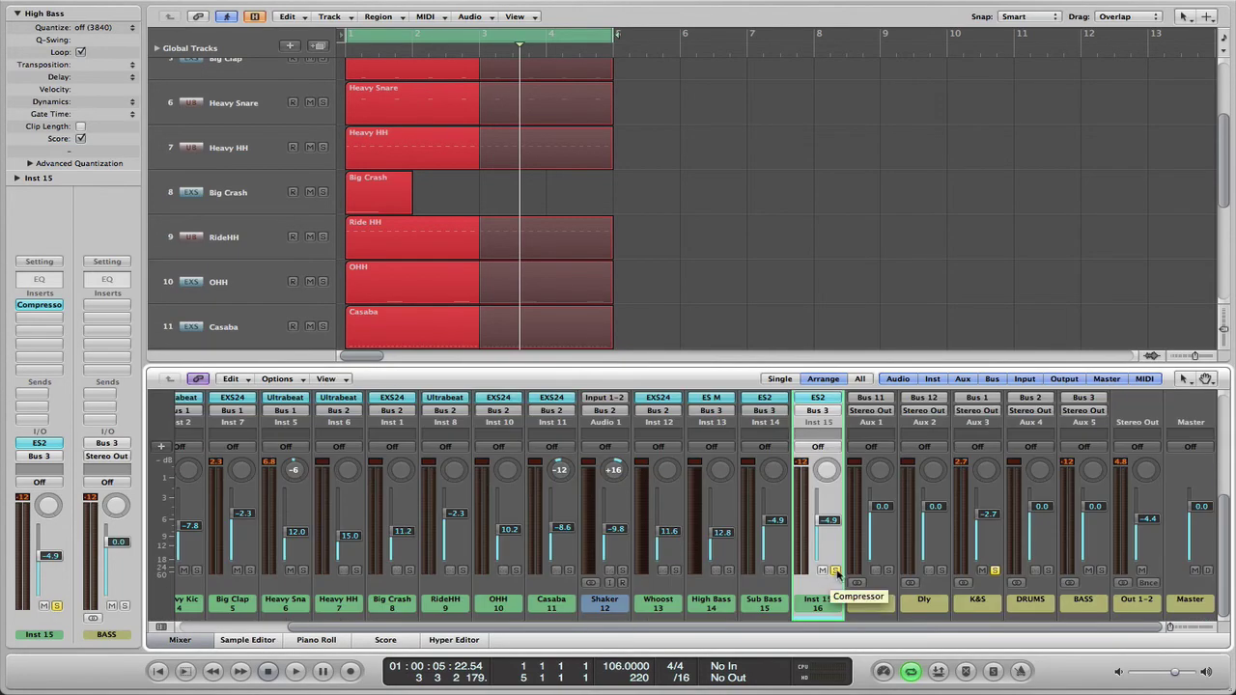
Mute Inst 15, solo only the Sub Bass and K&S channels, and play them together
{"action": "left_click", "coordinate": [995, 570]}
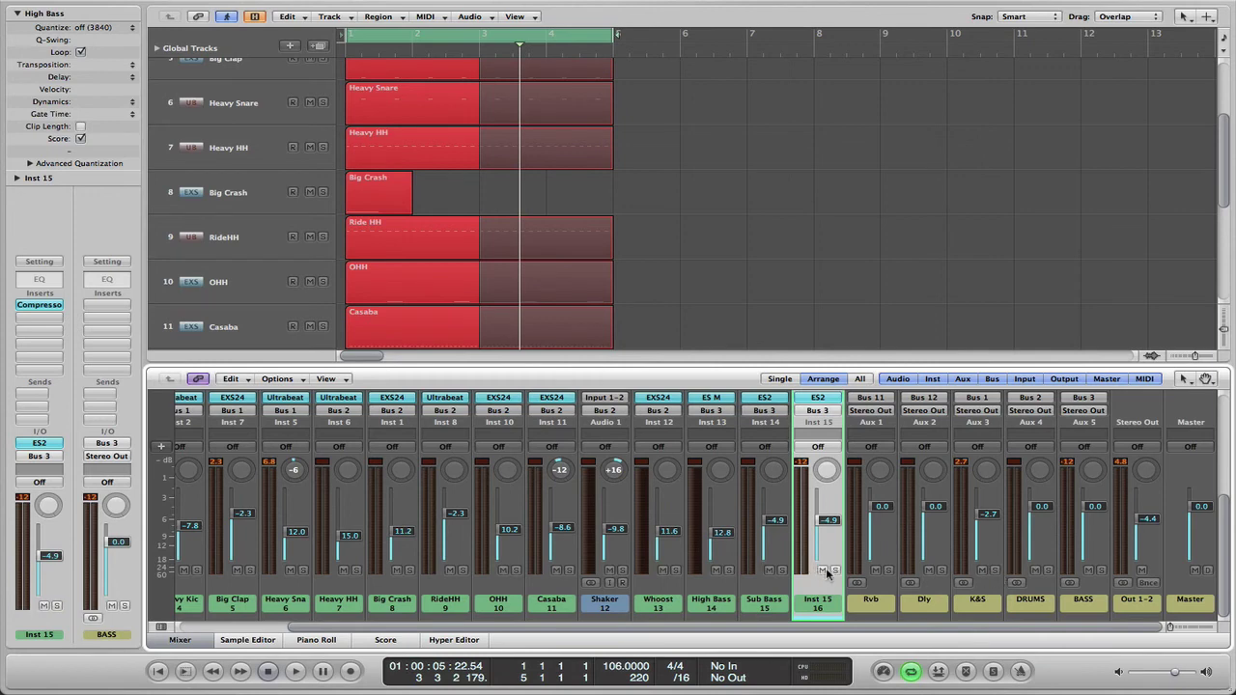
{"action": "left_click", "coordinate": [821, 569]}
{"action": "left_click", "coordinate": [783, 570]}
{"action": "left_click", "coordinate": [994, 570]}
{"action": "key", "text": "space"}
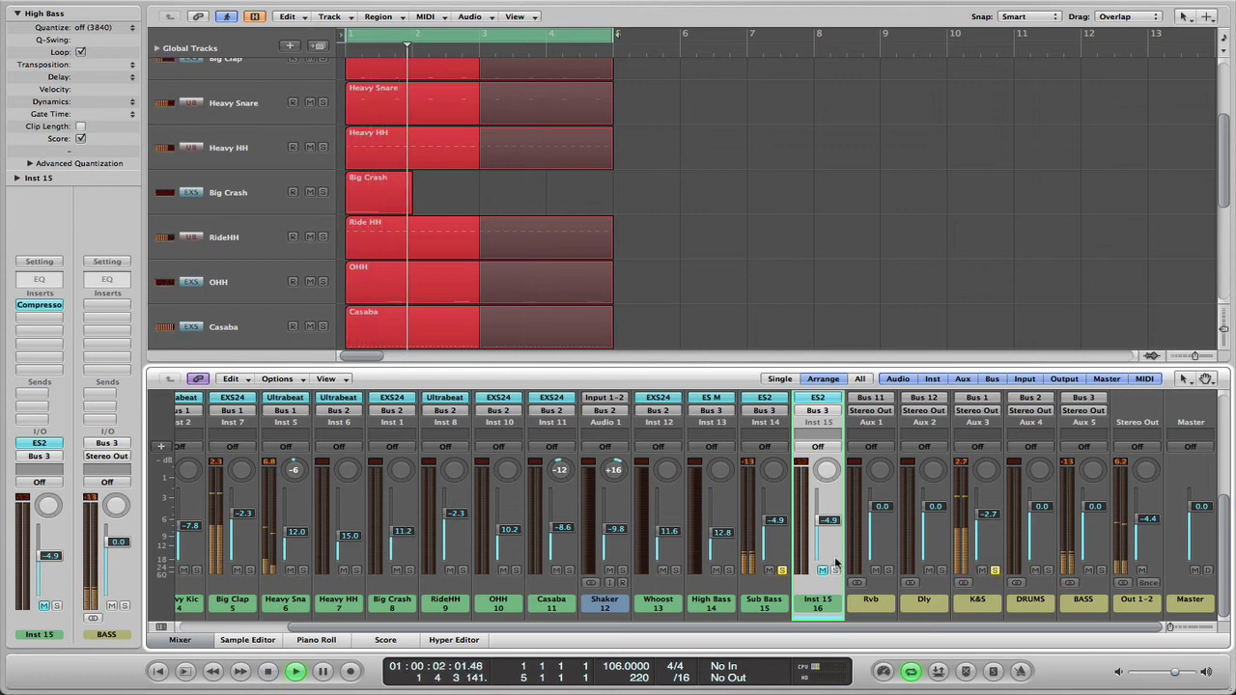
{"action": "key", "text": "space"}
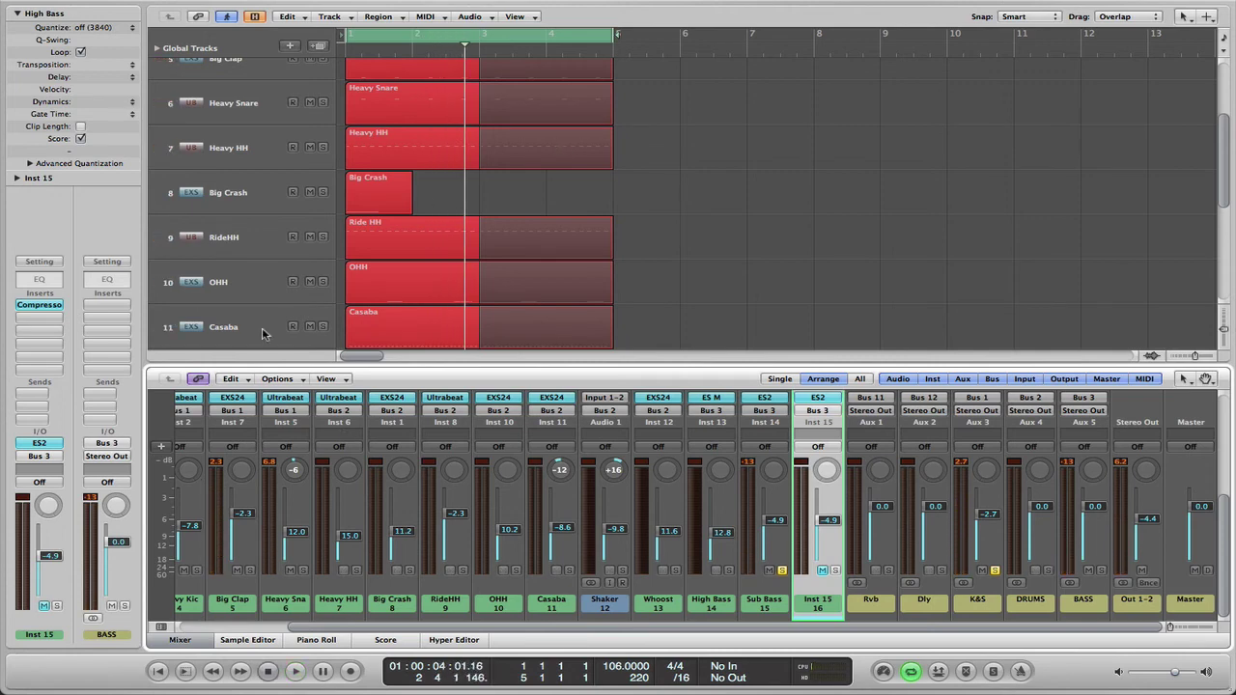
Open the Sub Bass compressor and set its gain to 2.0 dB
{"action": "scroll", "coordinate": [637, 512], "scroll_direction": "up", "scroll_amount": 2}
{"action": "scroll", "coordinate": [637, 512], "scroll_direction": "up", "scroll_amount": 5}
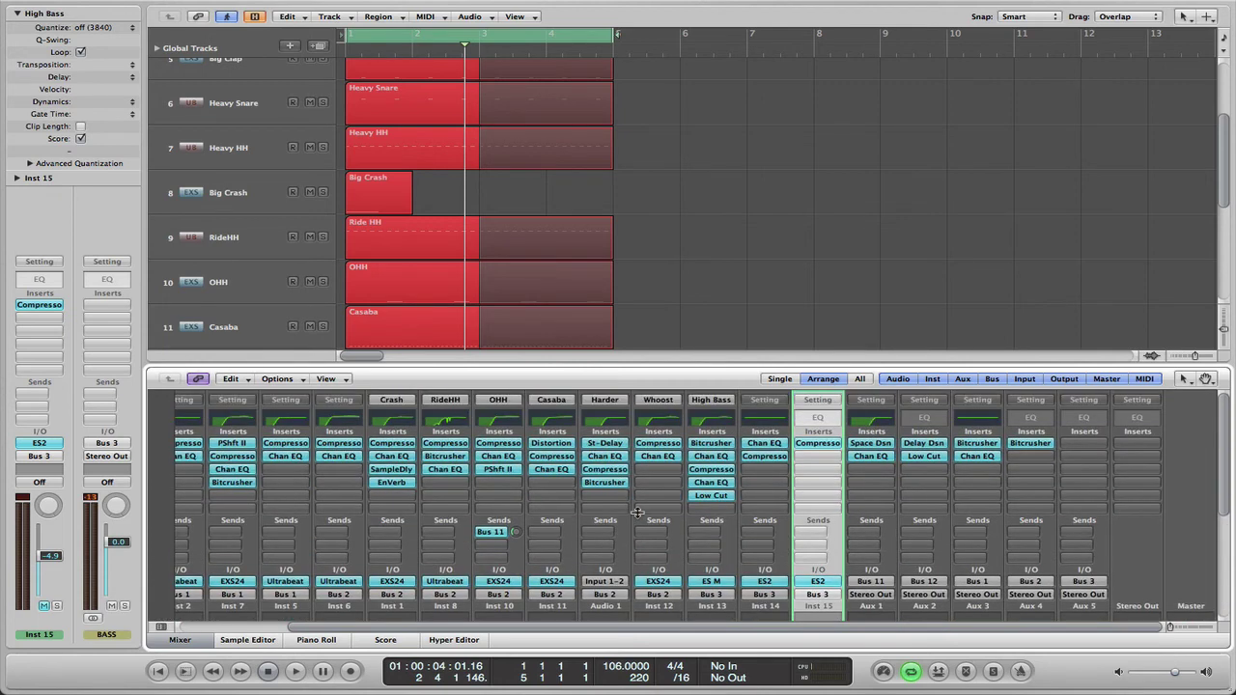
{"action": "left_click", "coordinate": [767, 460]}
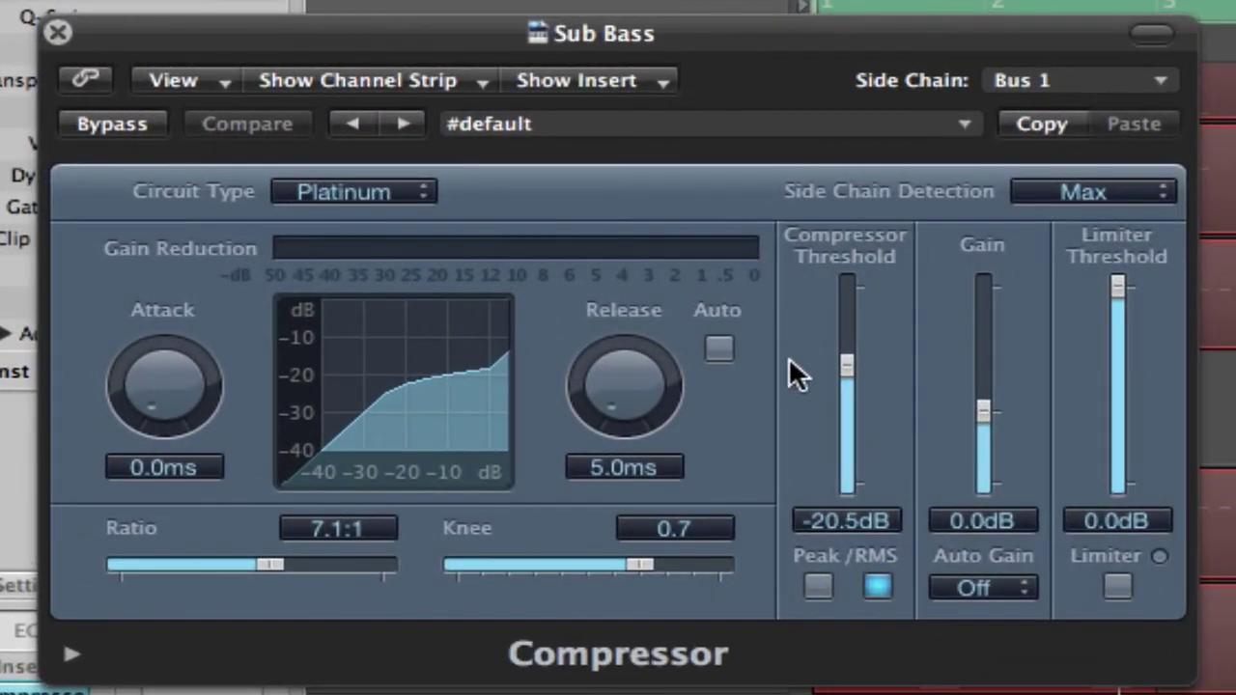
{"action": "left_click_drag", "start_coordinate": [982, 411], "coordinate": [983, 403]}
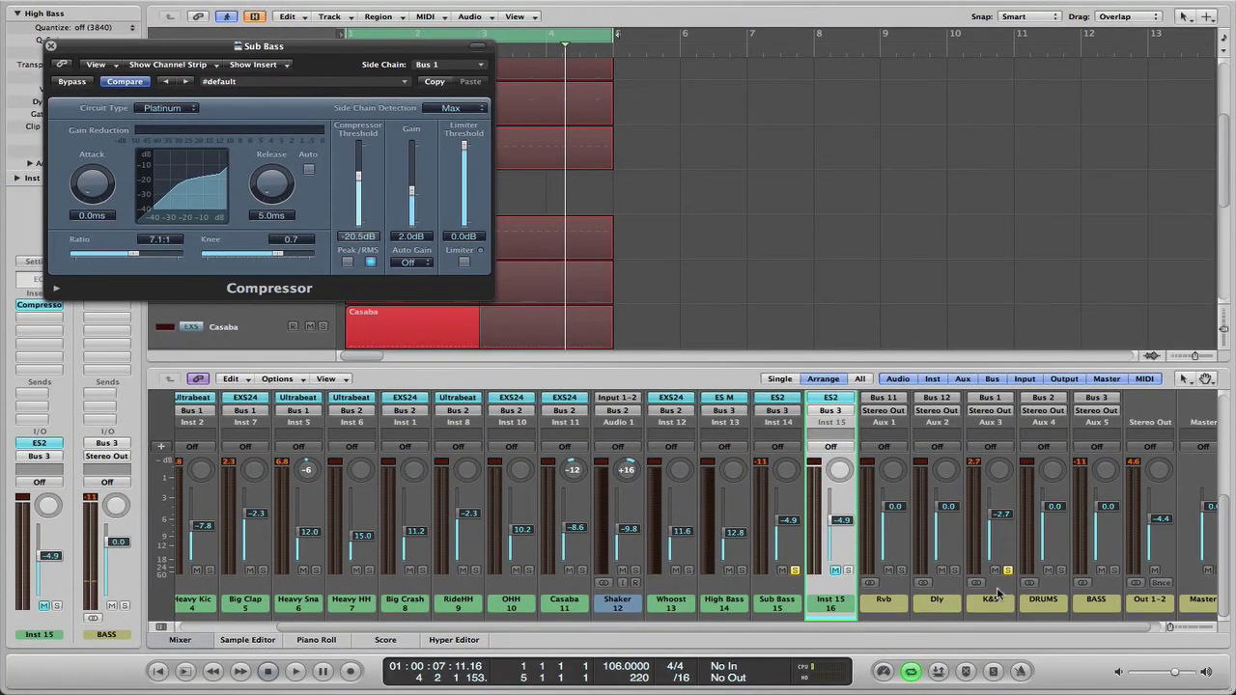
Unsolo K&S and Sub Bass, and play the full mix with the Sub Bass compressor bypassed and re-enabled for comparison
{"action": "left_click", "coordinate": [1007, 570]}
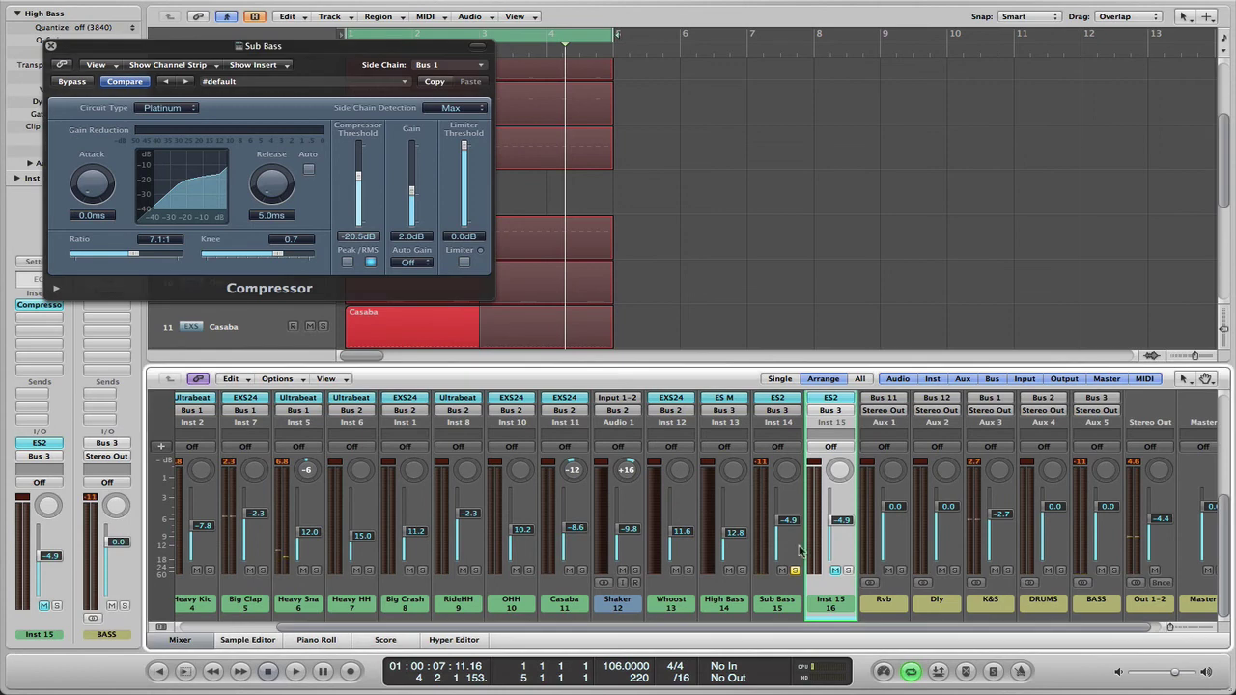
{"action": "left_click", "coordinate": [794, 570]}
{"action": "key", "text": "space"}
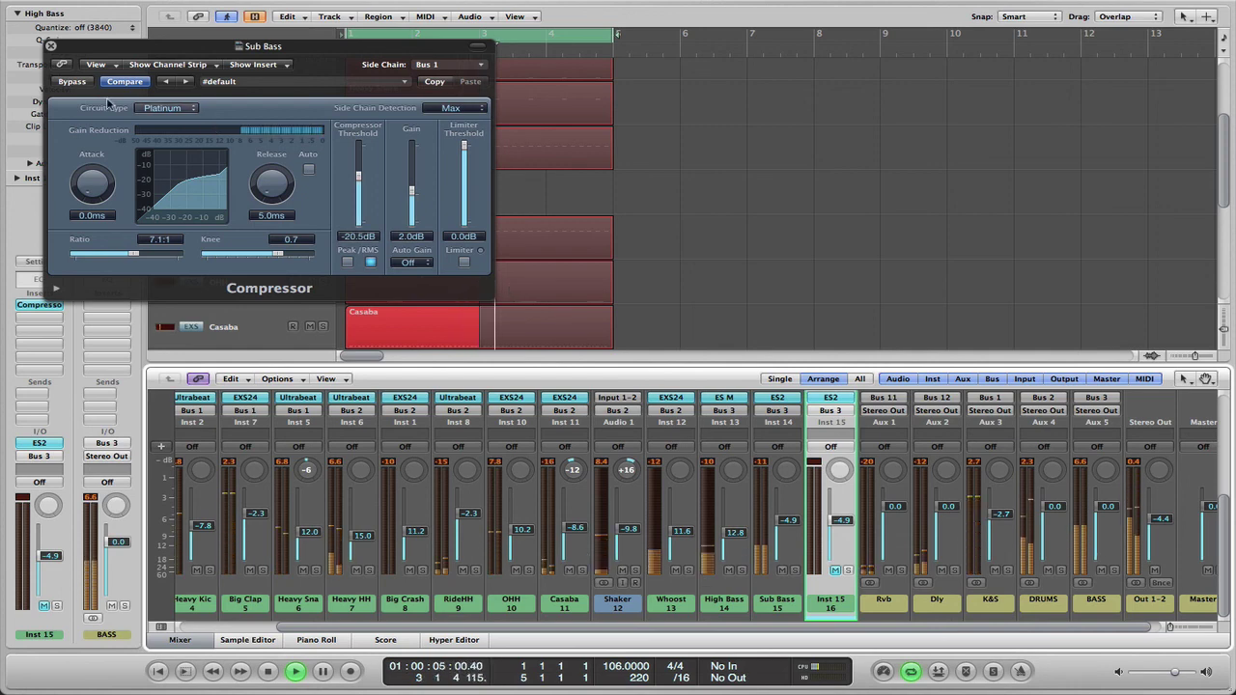
{"action": "left_click", "coordinate": [71, 82]}
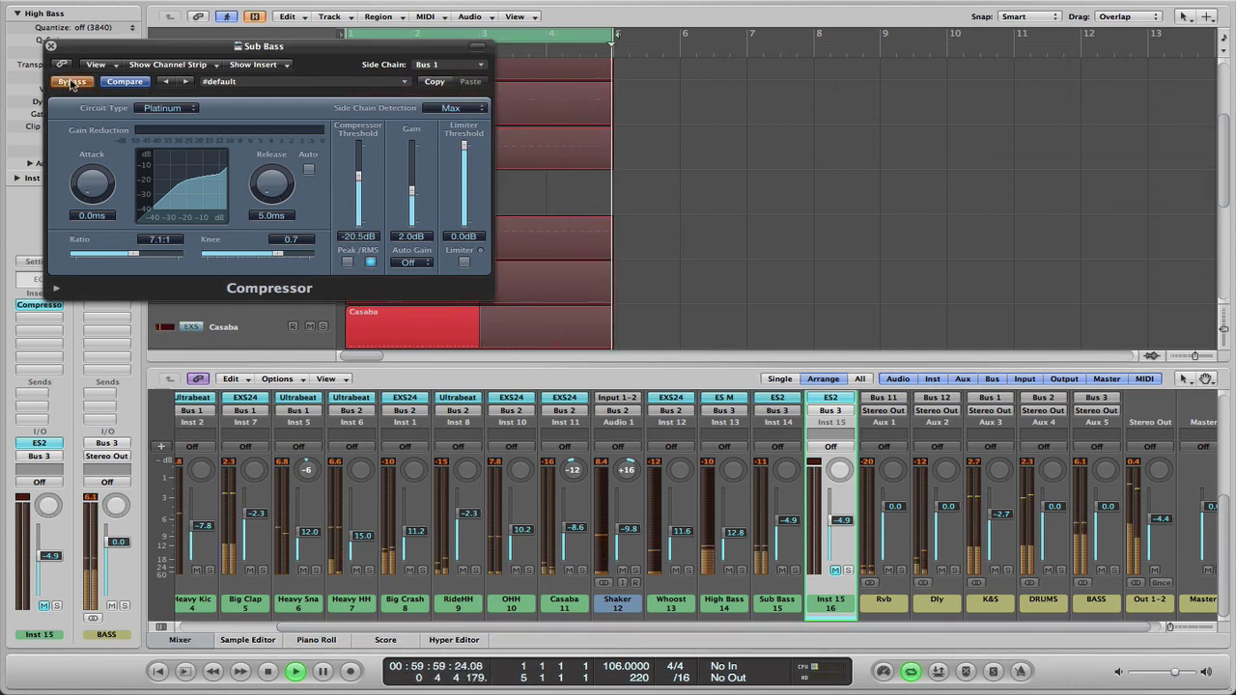
{"action": "left_click", "coordinate": [70, 82]}
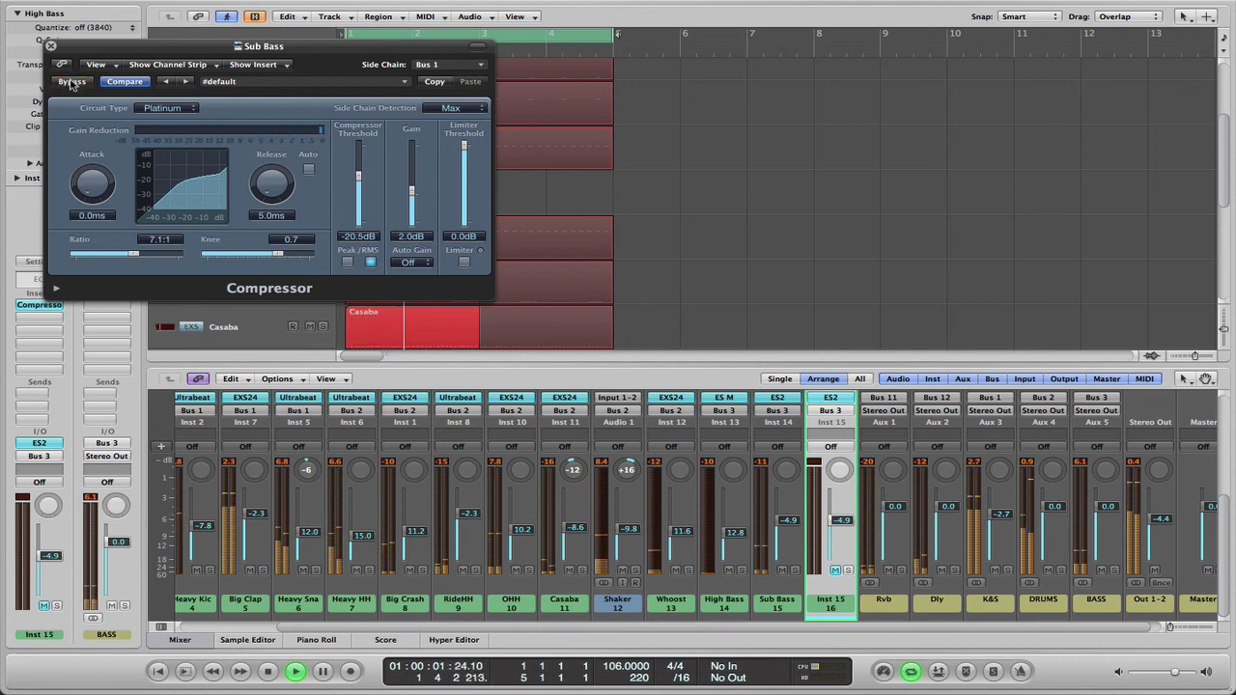
{"action": "key", "text": "space"}
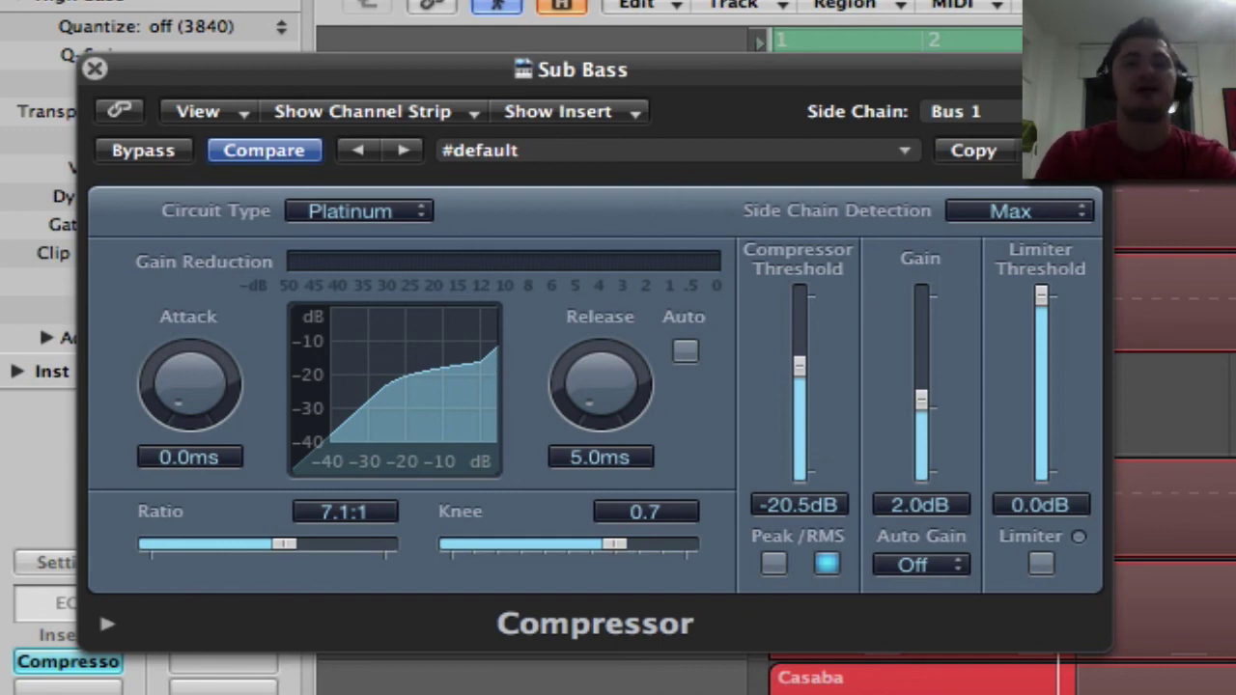
Review the available side chain sources for the Sub Bass compressor, keeping Bus 1 selected
{"action": "left_click", "coordinate": [956, 111]}
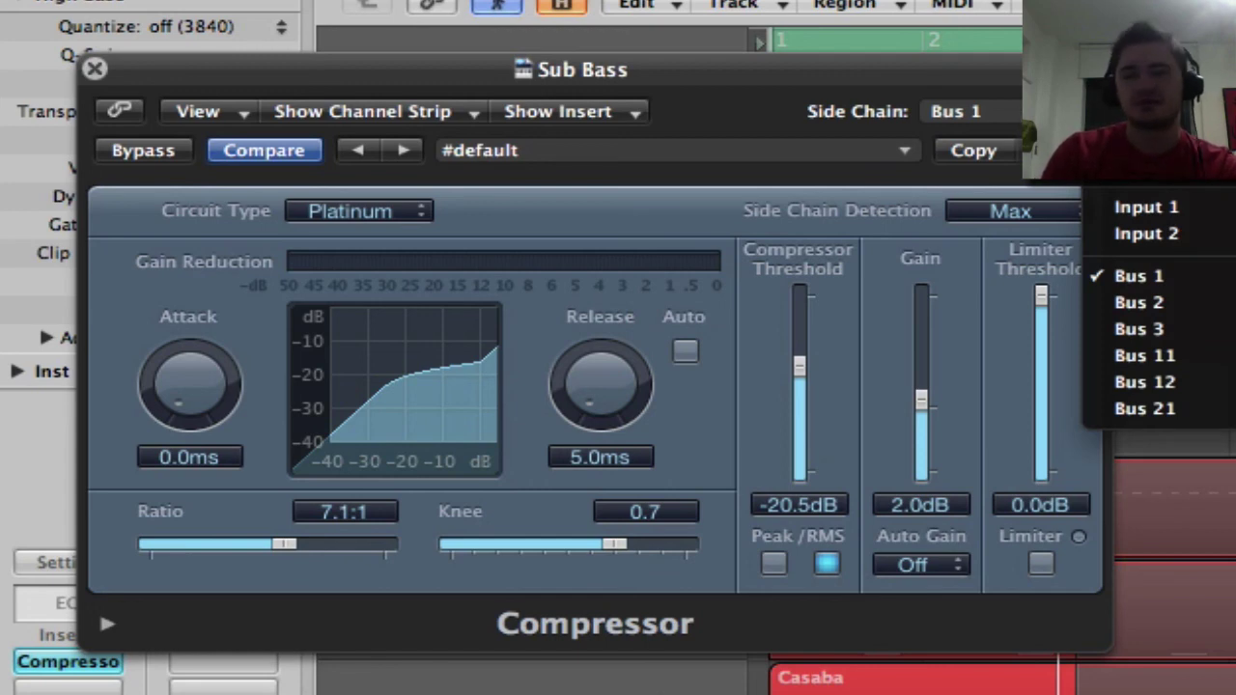
{"action": "left_click", "coordinate": [1162, 278]}
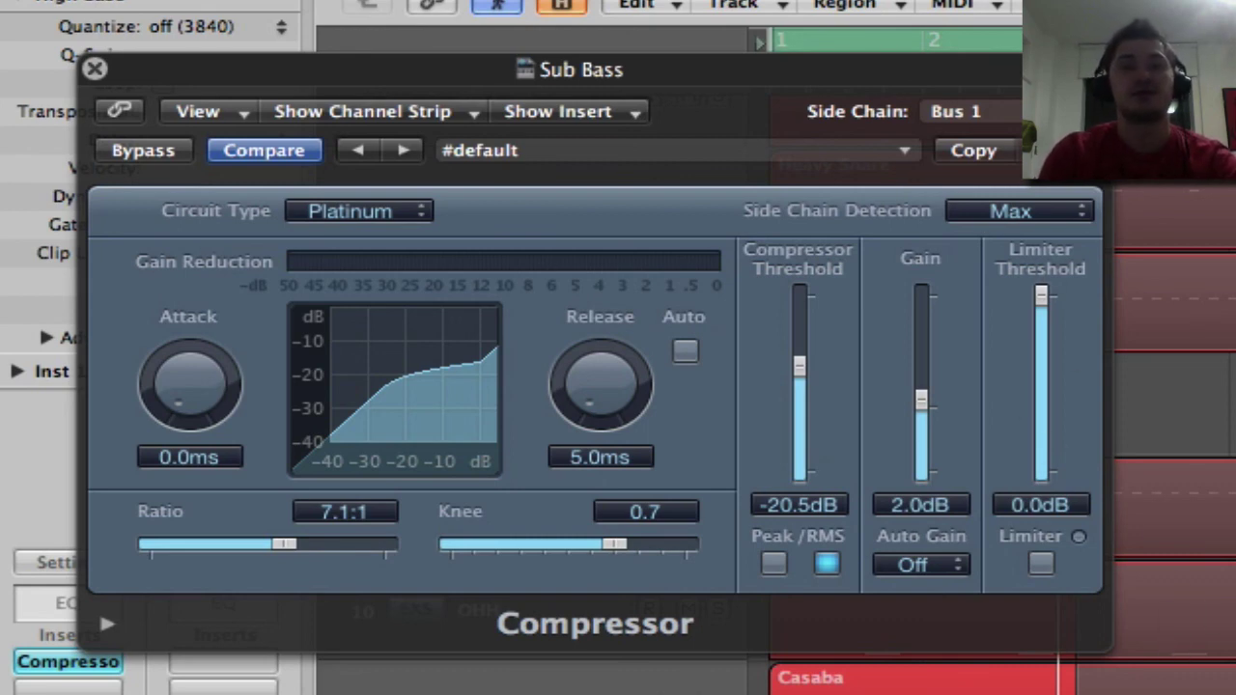
{"action": "left_click", "coordinate": [954, 111]}
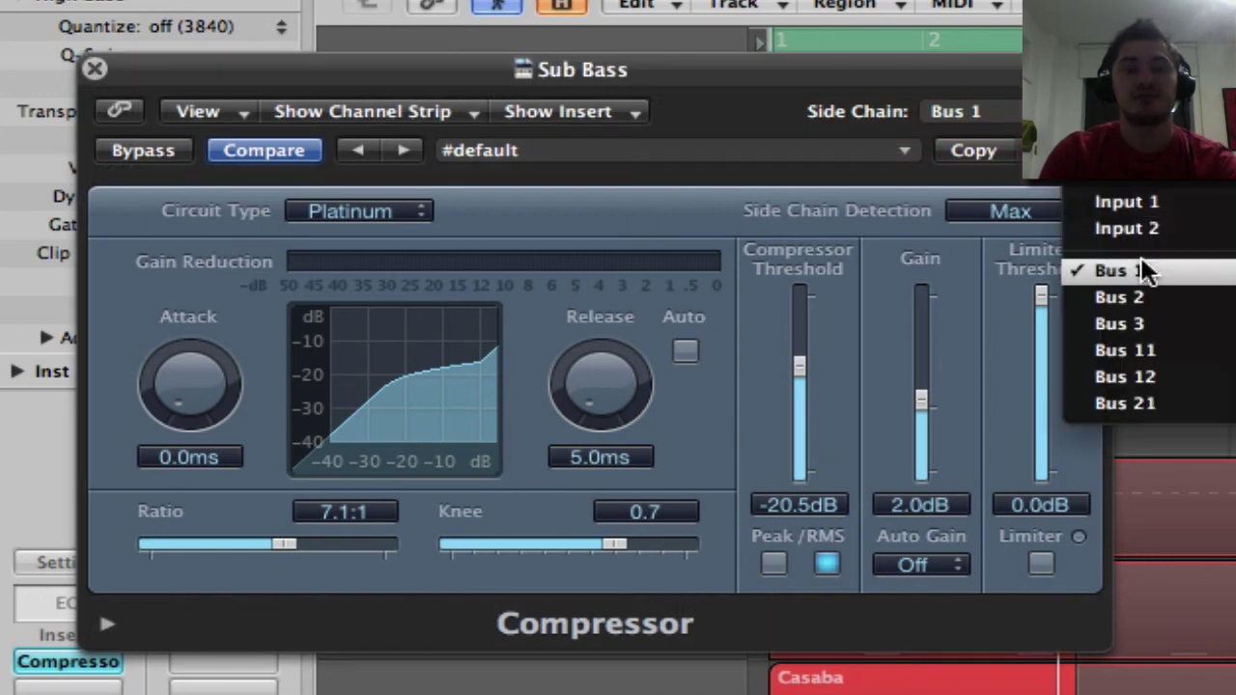
{"action": "left_click", "coordinate": [942, 74]}
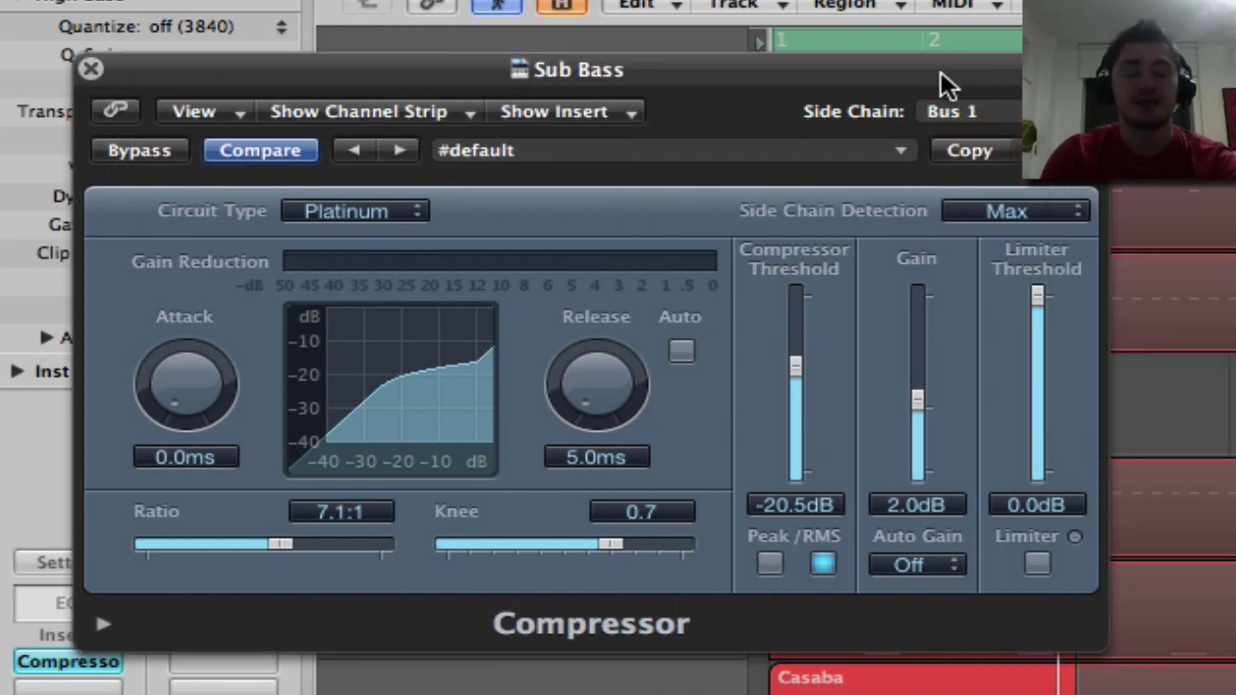